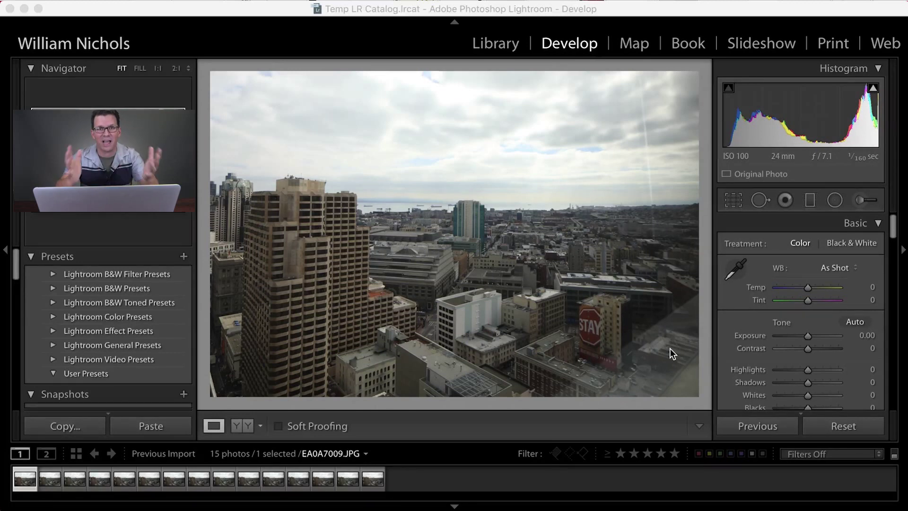
Try the white balance eyedropper, then set white balance to Auto (Temp +9).
{"action": "left_click", "coordinate": [738, 267]}
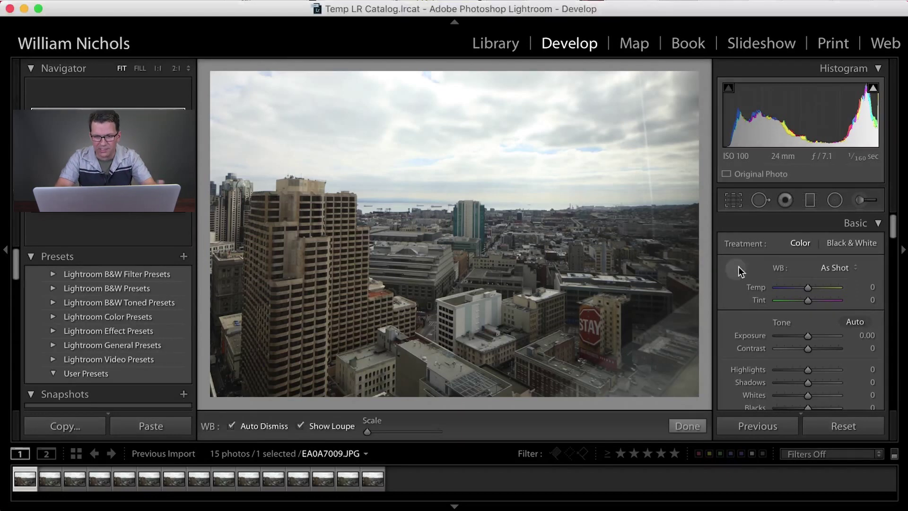
{"action": "left_click", "coordinate": [405, 234]}
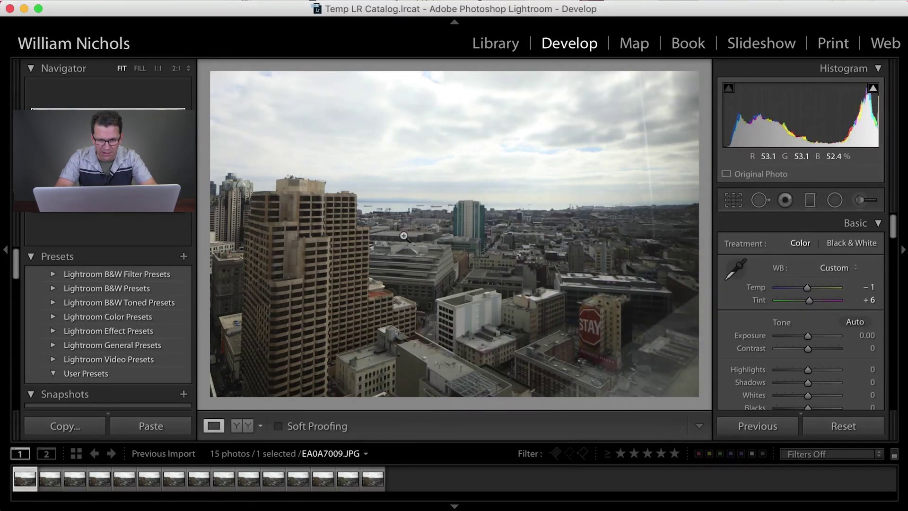
{"action": "left_click", "coordinate": [833, 268]}
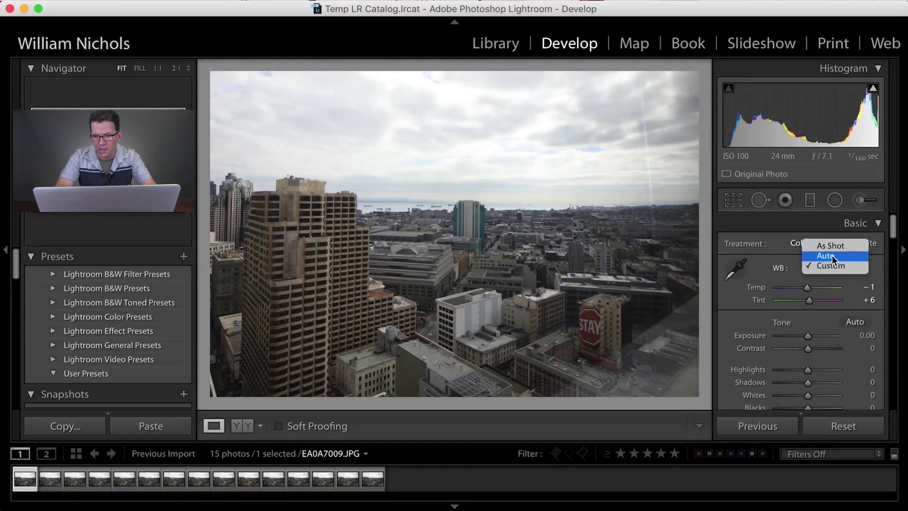
{"action": "left_click", "coordinate": [832, 255]}
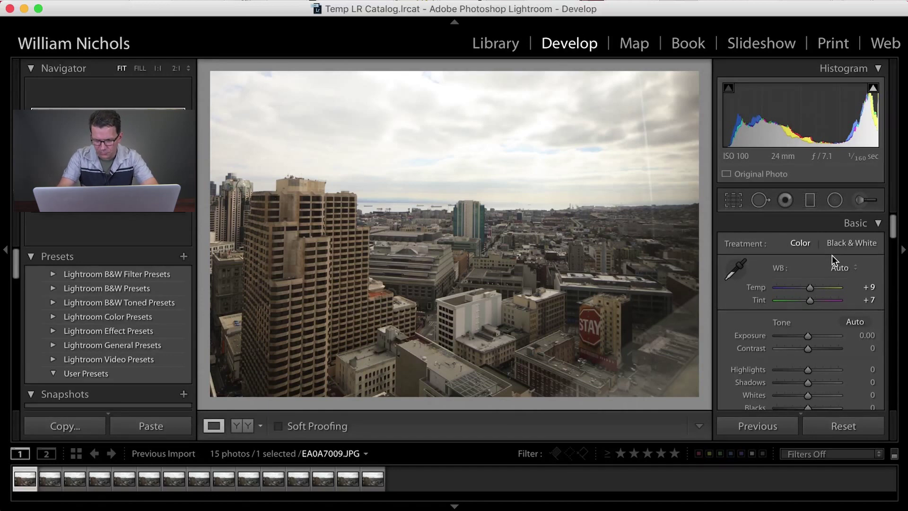
{"action": "scroll", "coordinate": [797, 325], "scroll_direction": "down", "scroll_amount": 3}
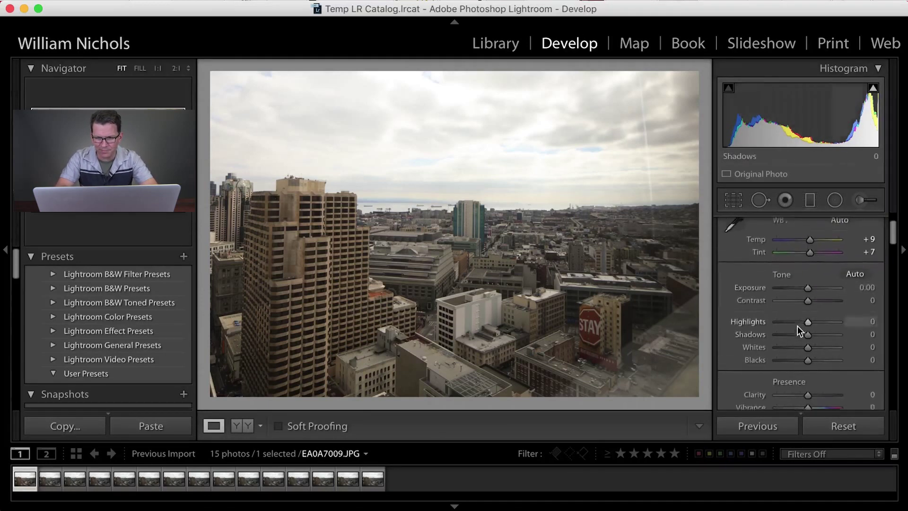
{"action": "scroll", "coordinate": [797, 325], "scroll_direction": "up", "scroll_amount": 1}
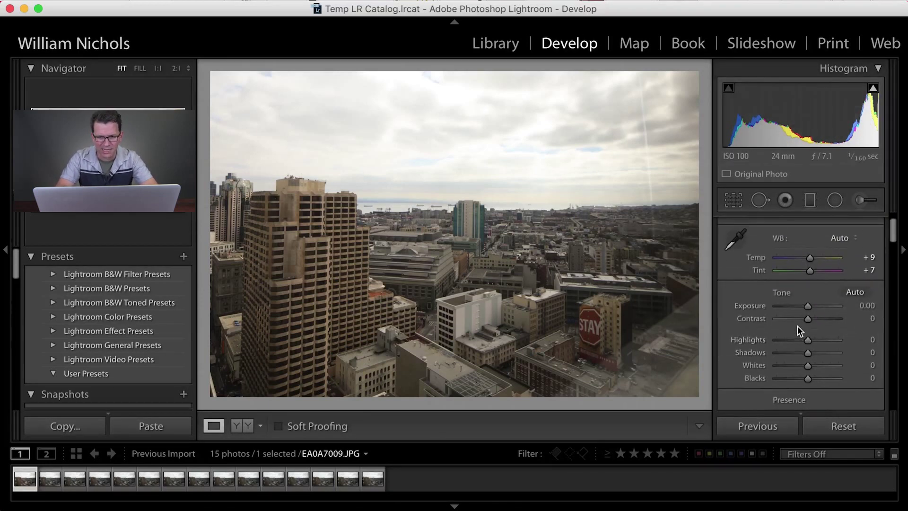
Apply Auto tone, giving Exposure +0.35, Contrast −7 and Shadows +50.
{"action": "left_click", "coordinate": [854, 292]}
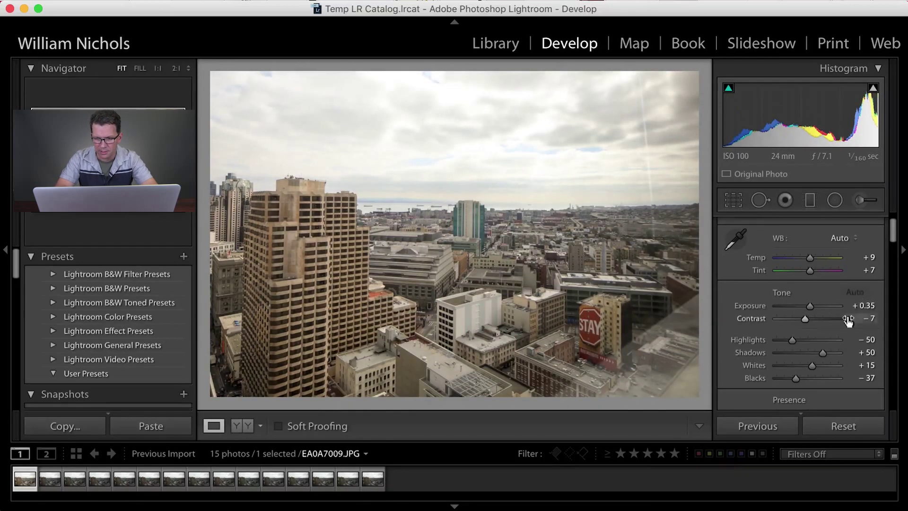
{"action": "scroll", "coordinate": [846, 319], "scroll_direction": "up", "scroll_amount": 2}
{"action": "scroll", "coordinate": [847, 319], "scroll_direction": "down", "scroll_amount": 6}
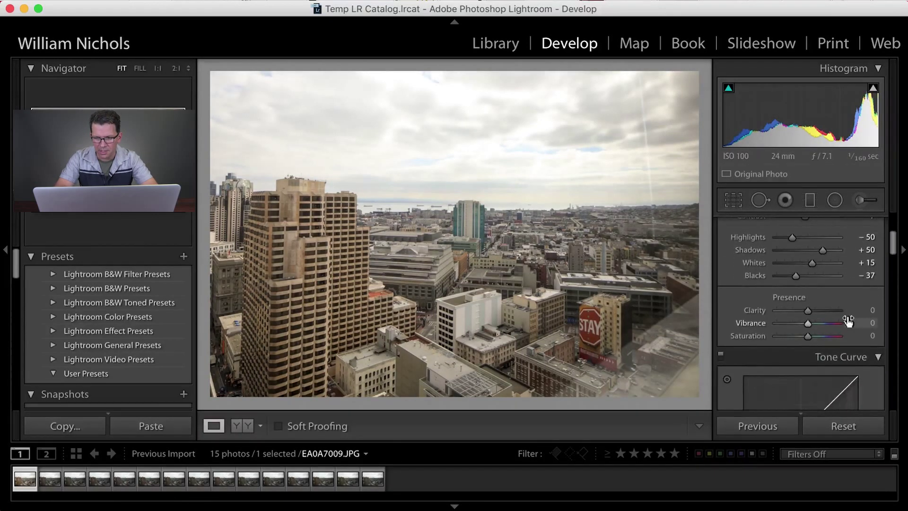
{"action": "scroll", "coordinate": [847, 321], "scroll_direction": "down", "scroll_amount": 8}
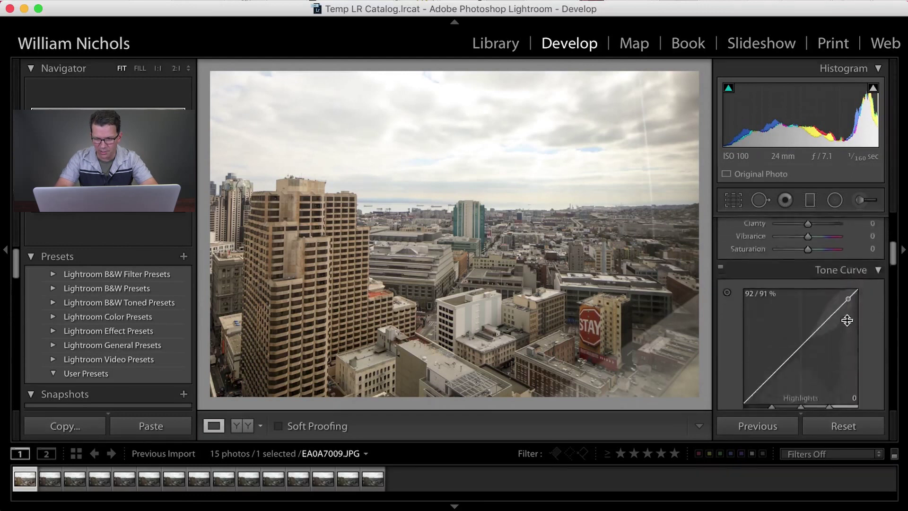
{"action": "scroll", "coordinate": [798, 366], "scroll_direction": "down", "scroll_amount": 1}
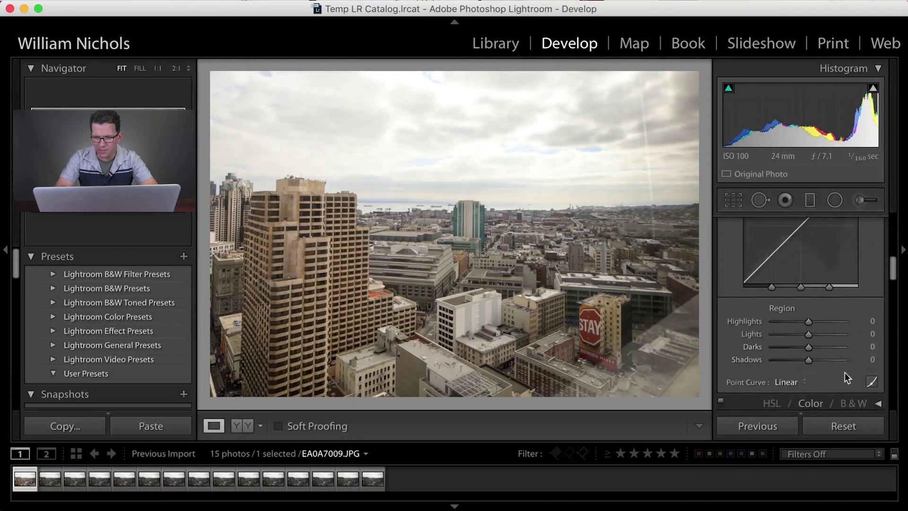
Set the Point Curve to Medium Contrast.
{"action": "left_click", "coordinate": [786, 381]}
{"action": "left_click", "coordinate": [783, 387]}
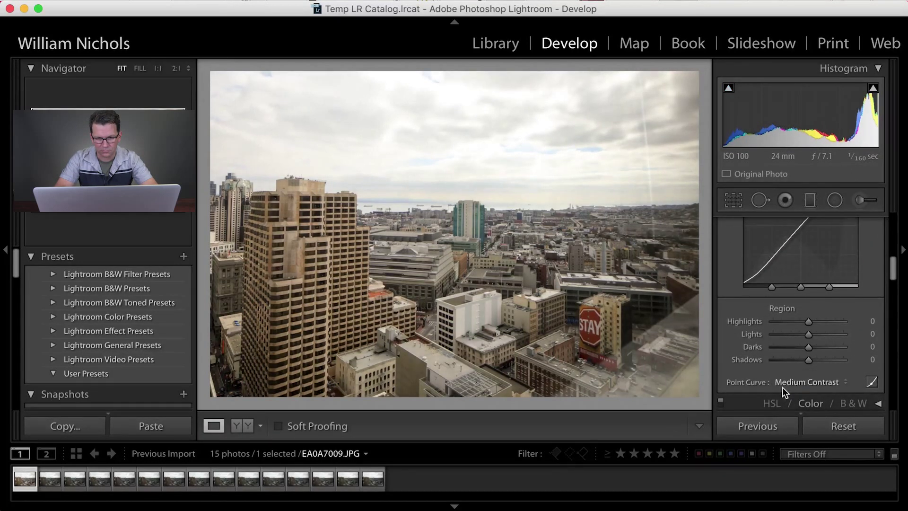
{"action": "scroll", "coordinate": [804, 331], "scroll_direction": "up", "scroll_amount": 8}
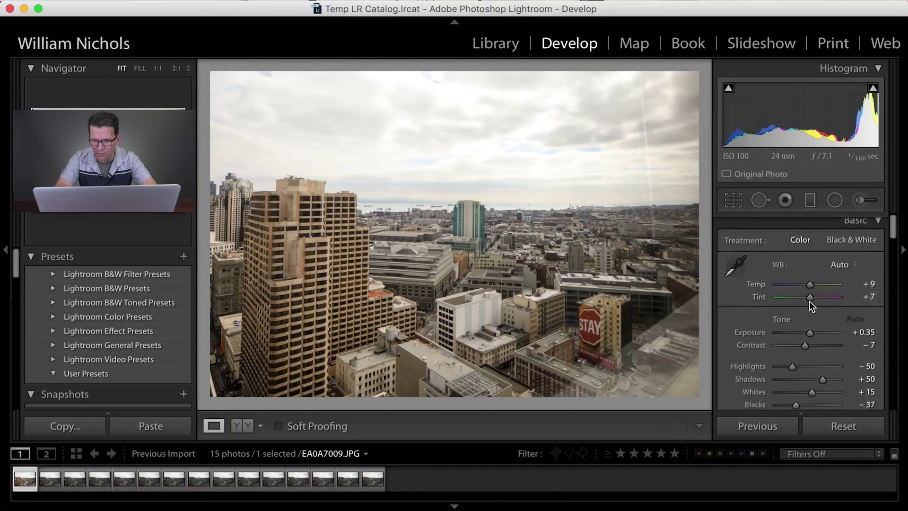
{"action": "scroll", "coordinate": [810, 303], "scroll_direction": "down", "scroll_amount": 3}
{"action": "scroll", "coordinate": [809, 300], "scroll_direction": "down", "scroll_amount": 2}
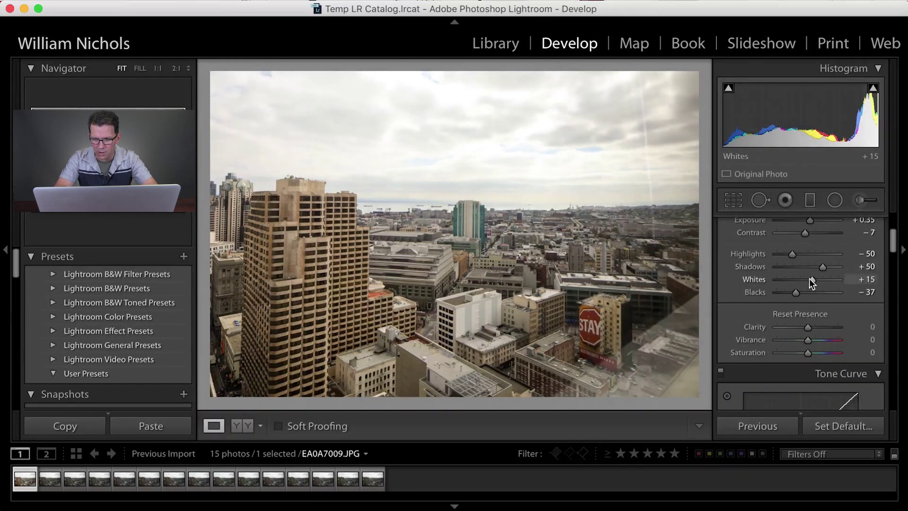
Check clipping while setting Whites to +3 and Blacks to −57, then reset Exposure to 0.00.
{"action": "left_click_drag", "start_coordinate": [809, 278], "coordinate": [807, 279]}
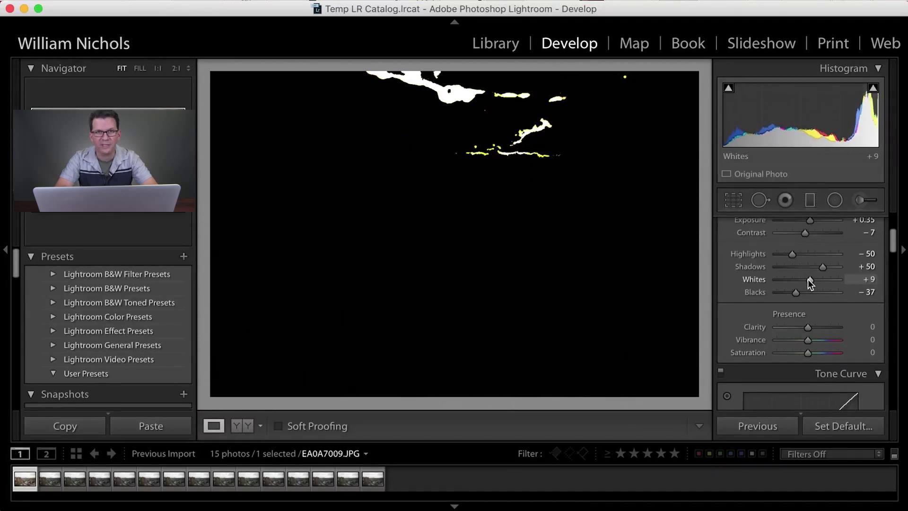
{"action": "left_click_drag", "start_coordinate": [808, 279], "coordinate": [787, 293]}
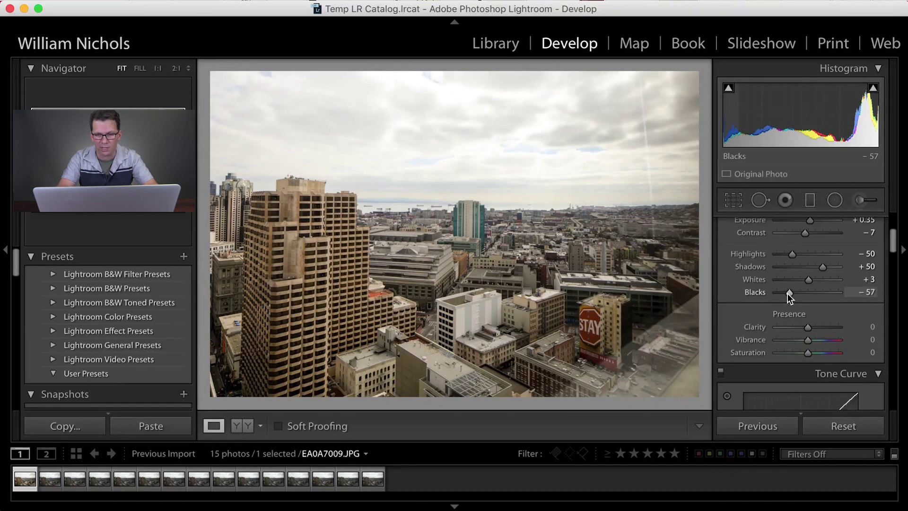
{"action": "double_click", "coordinate": [810, 220]}
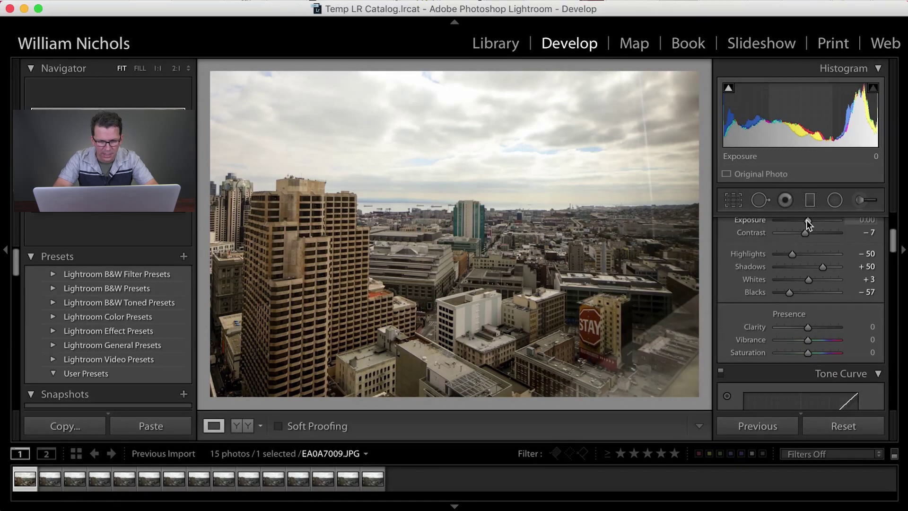
Enable profile corrections with Canon EF 24-70mm f/2.8 L USM, toggling them off and on to compare.
{"action": "scroll", "coordinate": [821, 271], "scroll_direction": "down", "scroll_amount": 10}
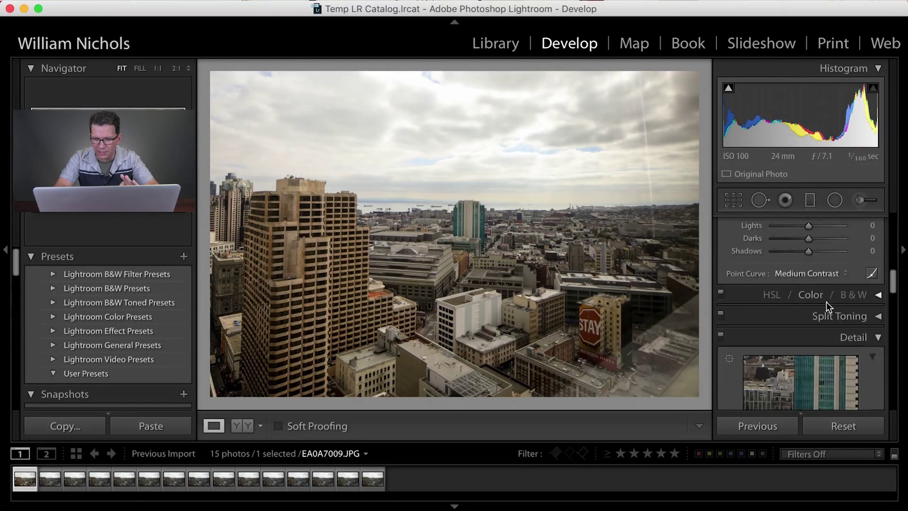
{"action": "scroll", "coordinate": [827, 301], "scroll_direction": "down", "scroll_amount": 8}
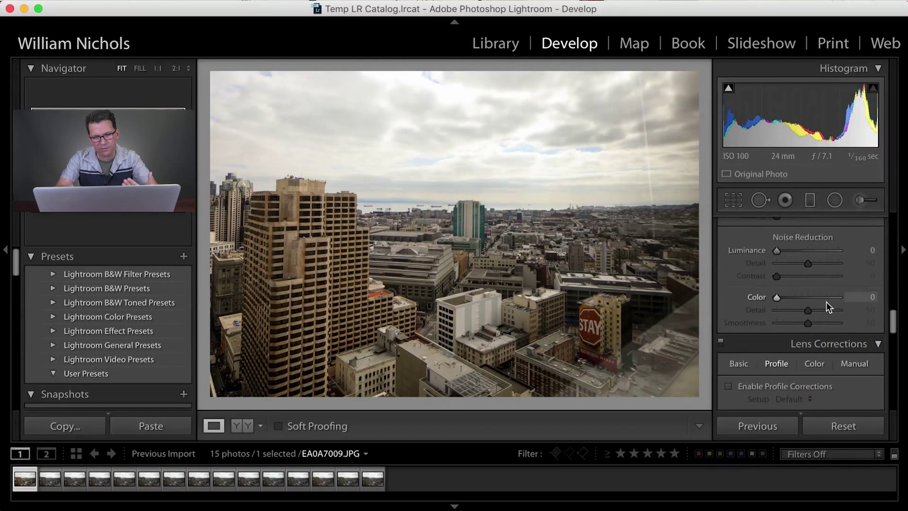
{"action": "left_click", "coordinate": [816, 387]}
{"action": "scroll", "coordinate": [841, 341], "scroll_direction": "down", "scroll_amount": 4}
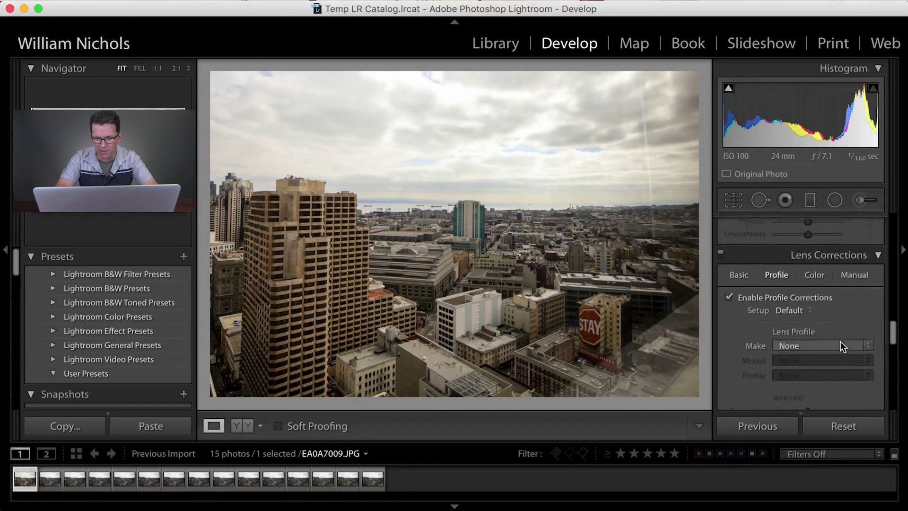
{"action": "left_click", "coordinate": [804, 336]}
{"action": "left_click", "coordinate": [802, 365]}
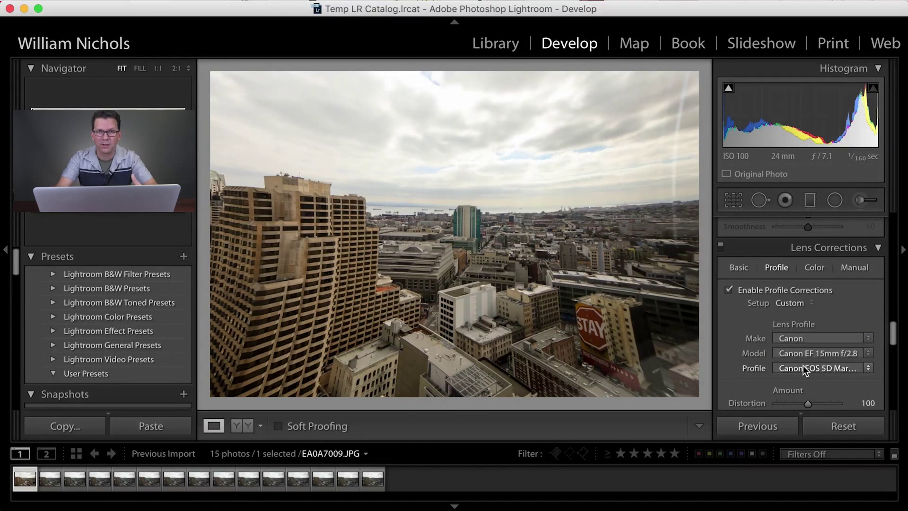
{"action": "left_click", "coordinate": [804, 354]}
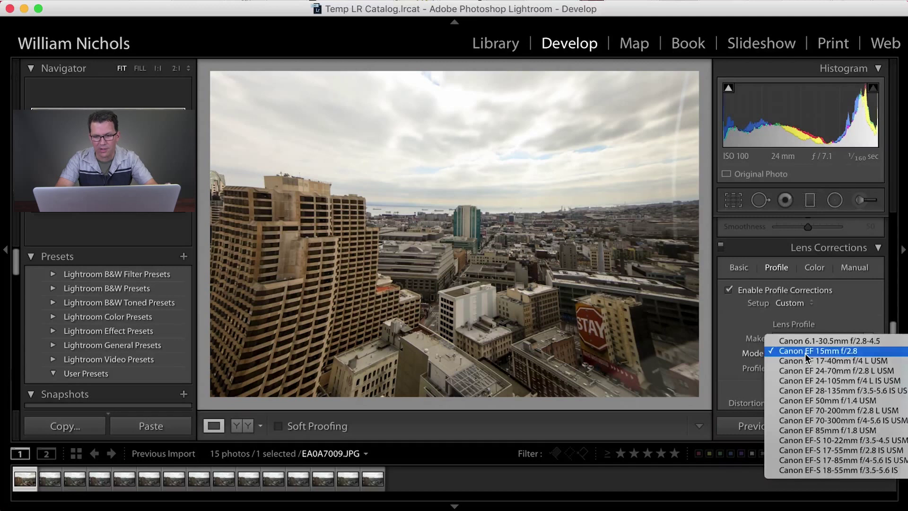
{"action": "left_click", "coordinate": [814, 373]}
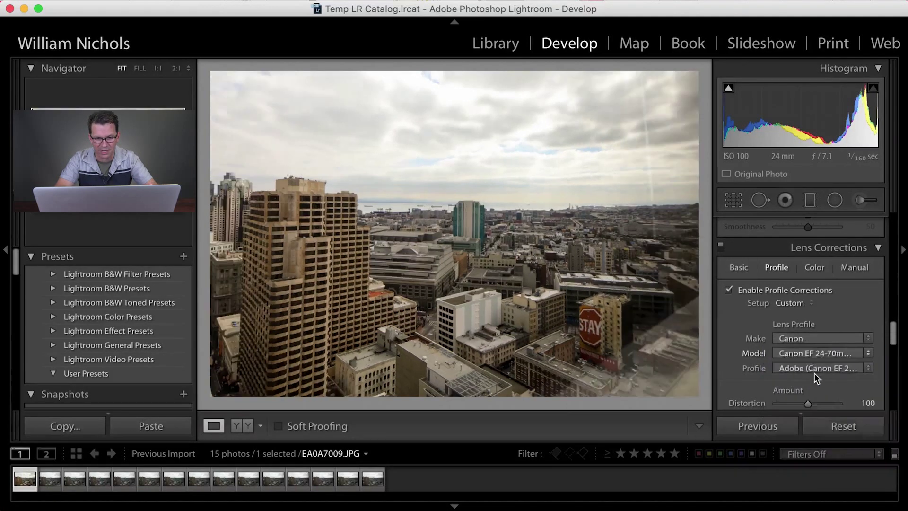
{"action": "left_click", "coordinate": [807, 292]}
{"action": "left_click", "coordinate": [809, 294]}
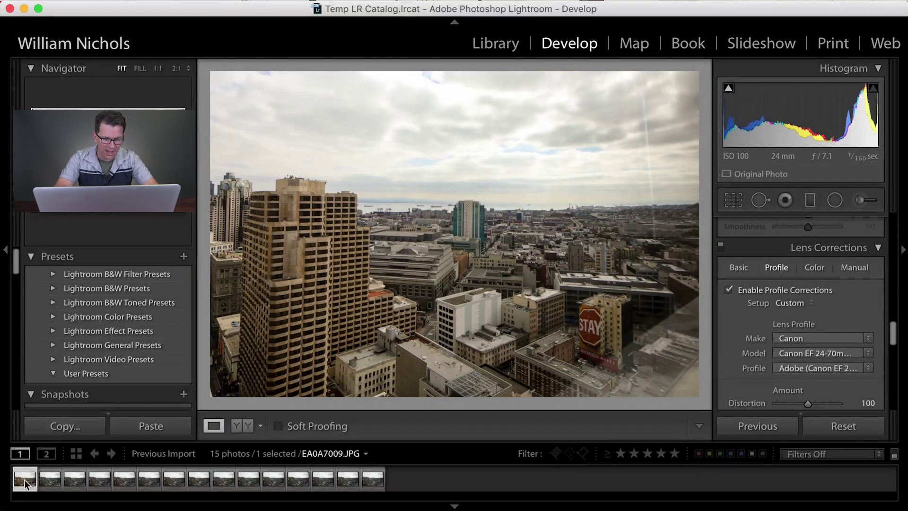
{"action": "left_click", "coordinate": [53, 475]}
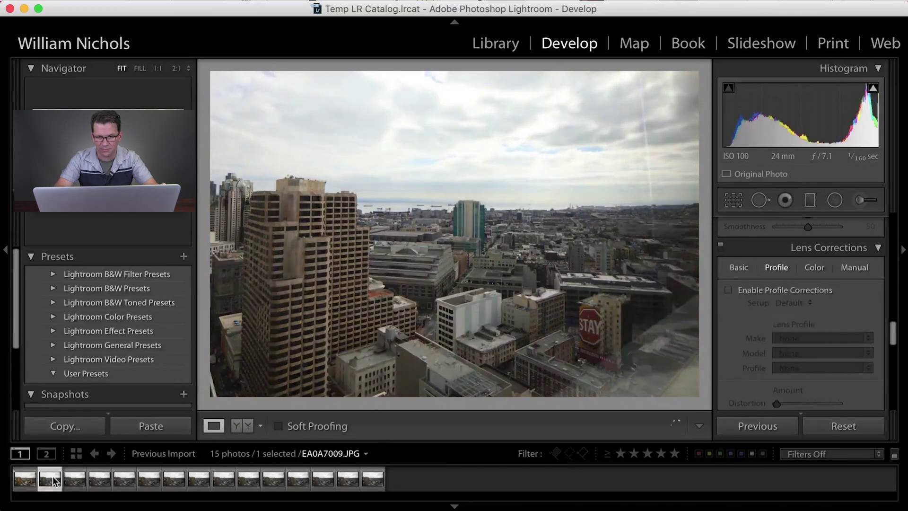
{"action": "key", "text": "Left"}
{"action": "key", "text": "Right"}
{"action": "key", "text": "Left"}
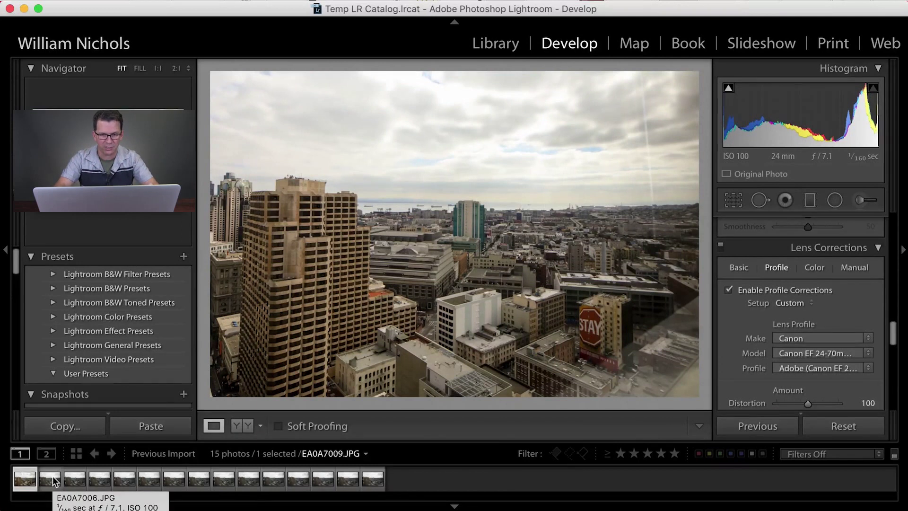
{"action": "key", "text": "Right"}
{"action": "key", "text": "Left"}
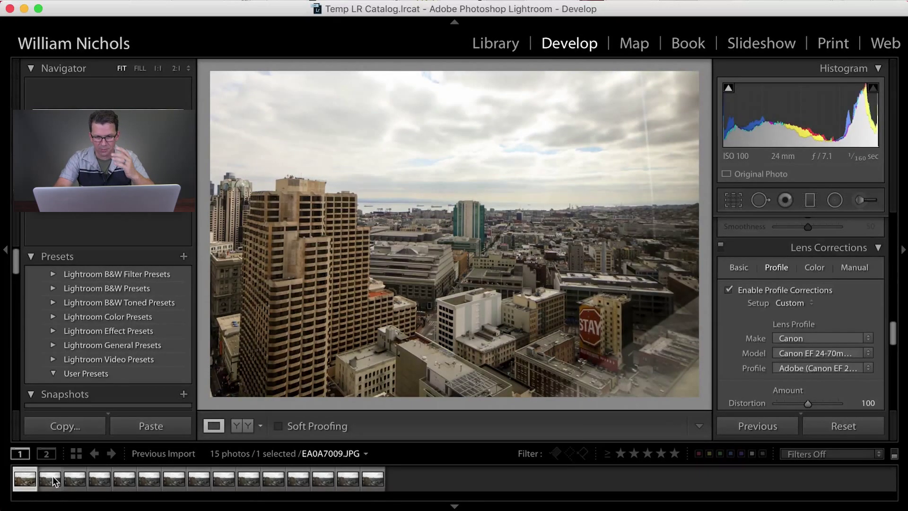
{"action": "key", "text": "Right"}
{"action": "key", "text": "Left"}
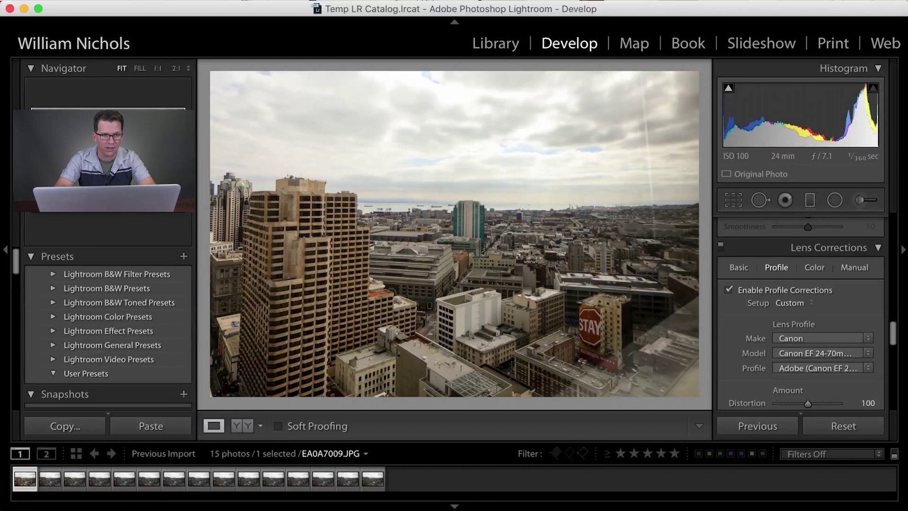
Copy White Balance, Basic Tone, Tone Curve and Lens Profile Corrections without Clarity, then select all 15 photos.
{"action": "right_click", "coordinate": [388, 212]}
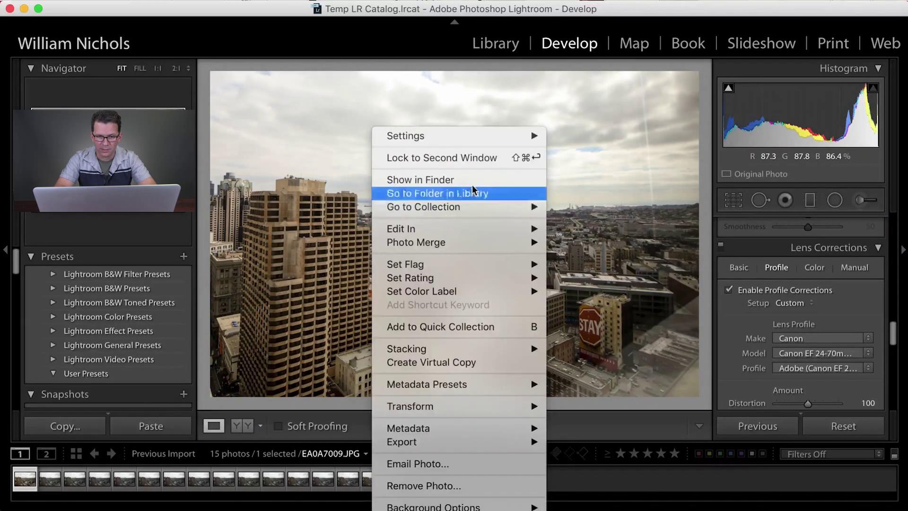
{"action": "mouse_move", "coordinate": [522, 138]}
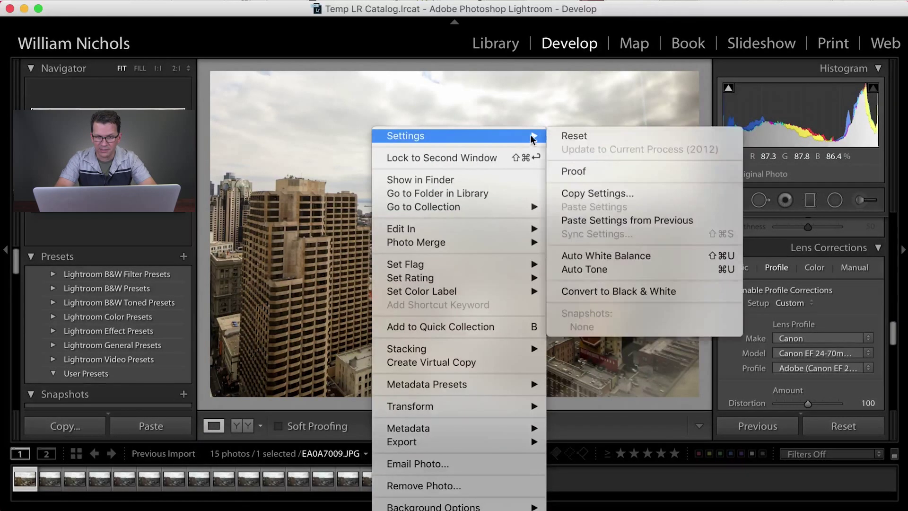
{"action": "left_click", "coordinate": [468, 104]}
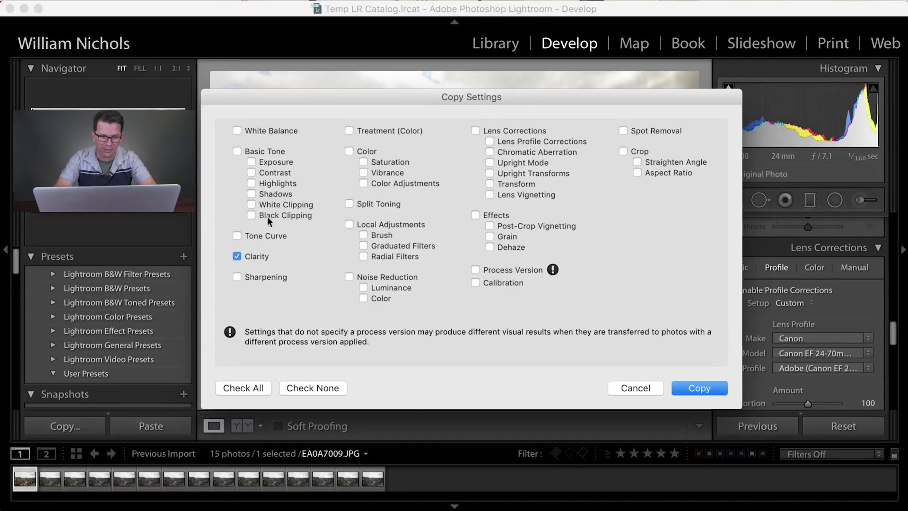
{"action": "left_click", "coordinate": [255, 256]}
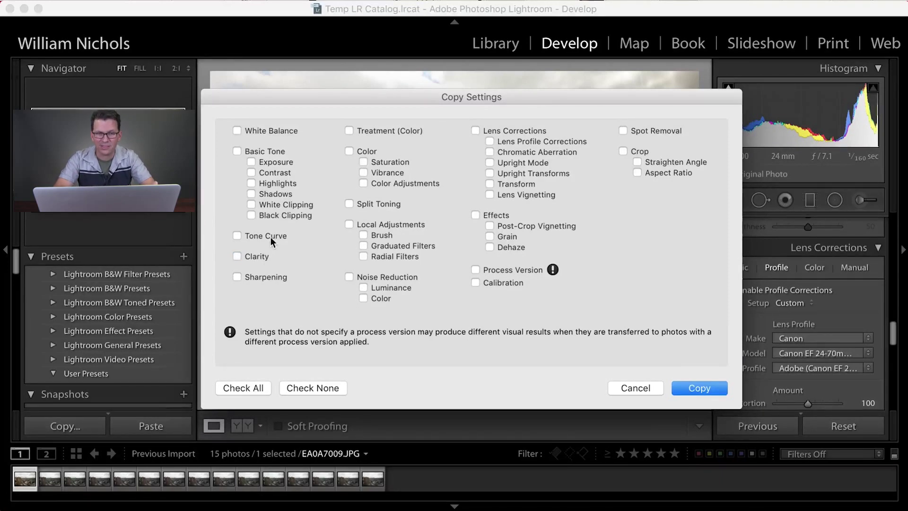
{"action": "left_click", "coordinate": [273, 150]}
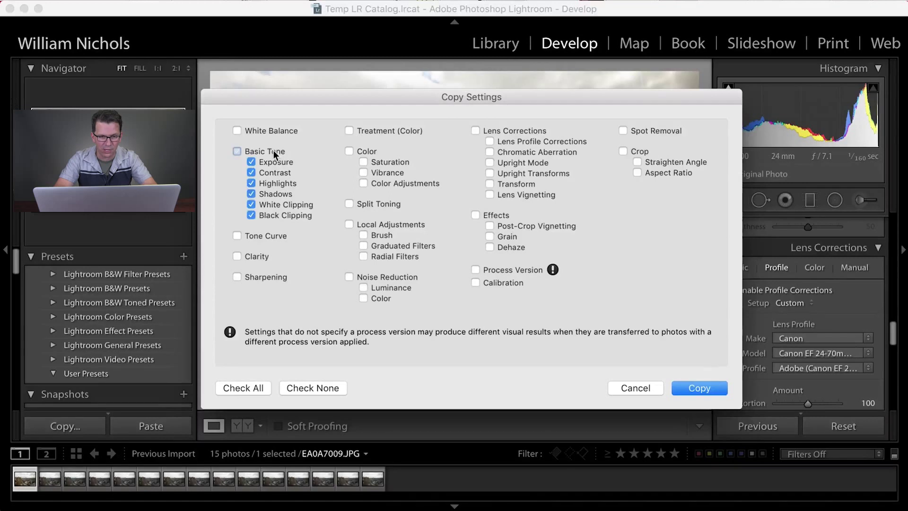
{"action": "left_click", "coordinate": [277, 129]}
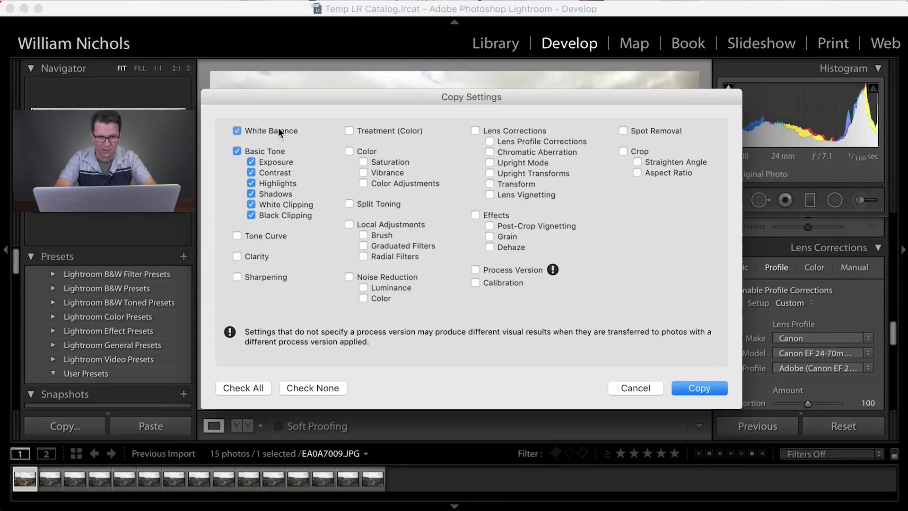
{"action": "left_click", "coordinate": [266, 239]}
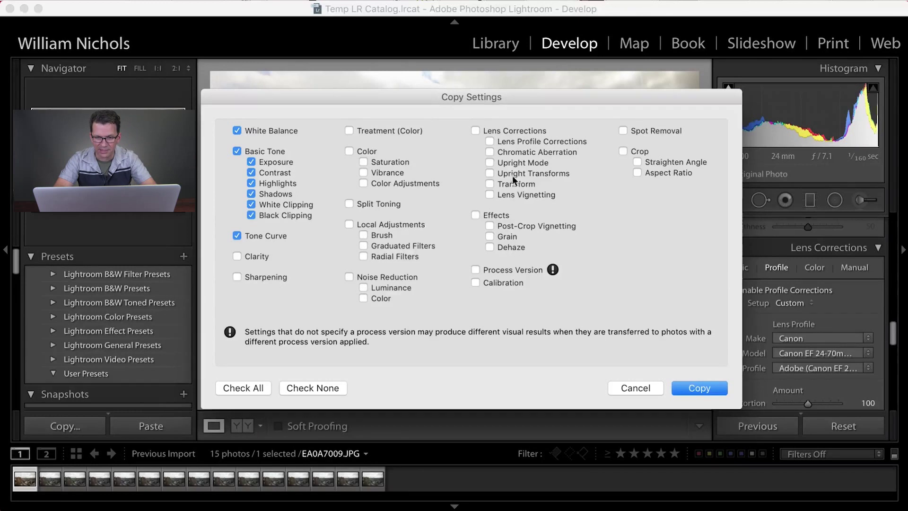
{"action": "left_click", "coordinate": [520, 139]}
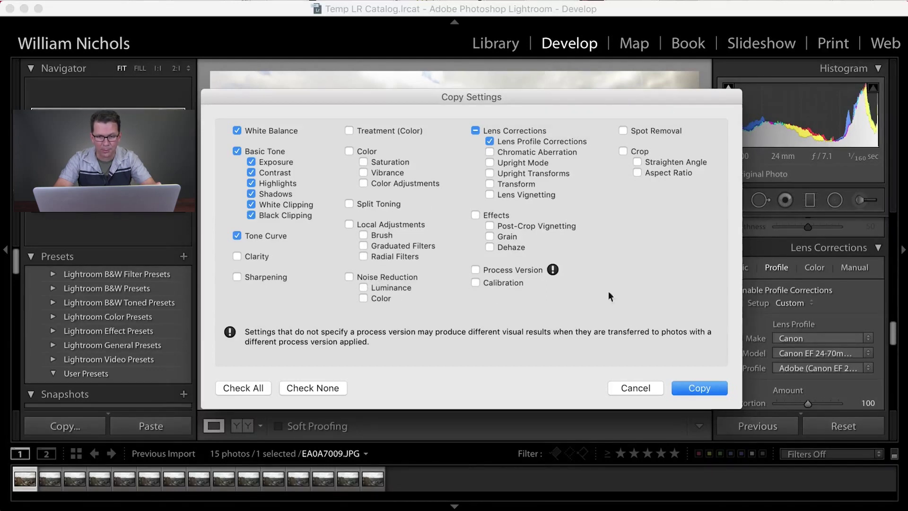
{"action": "left_click", "coordinate": [708, 387]}
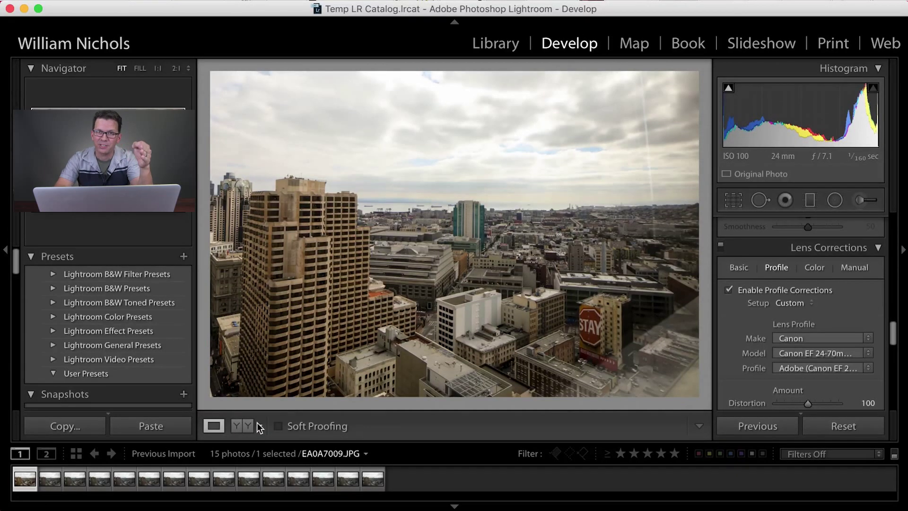
{"action": "left_click", "coordinate": [378, 475], "text": "shift"}
Synchronize the copied settings across all 15 selected filmstrip photos.
{"action": "right_click", "coordinate": [379, 476]}
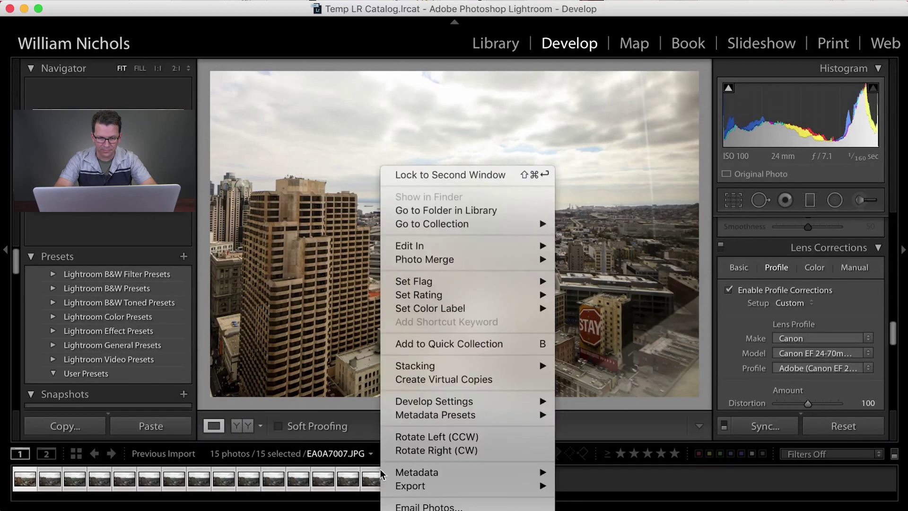
{"action": "left_click", "coordinate": [639, 432]}
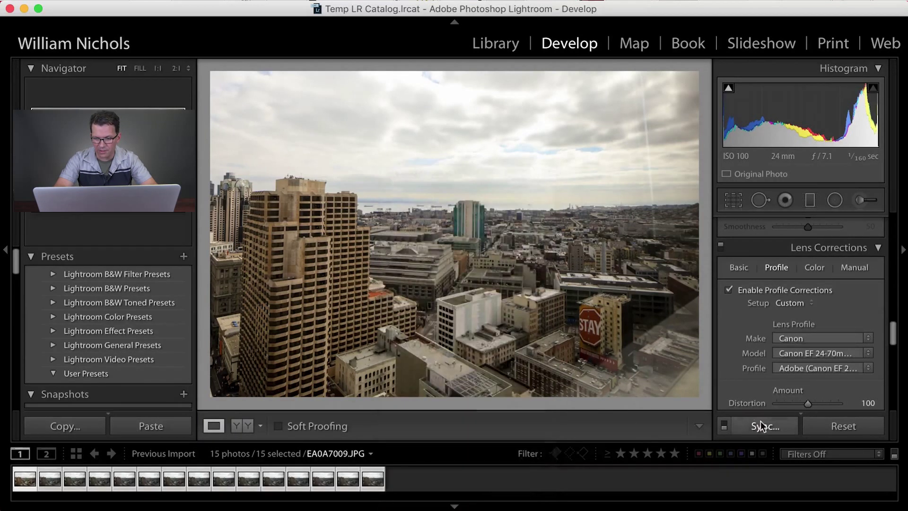
{"action": "left_click", "coordinate": [762, 426]}
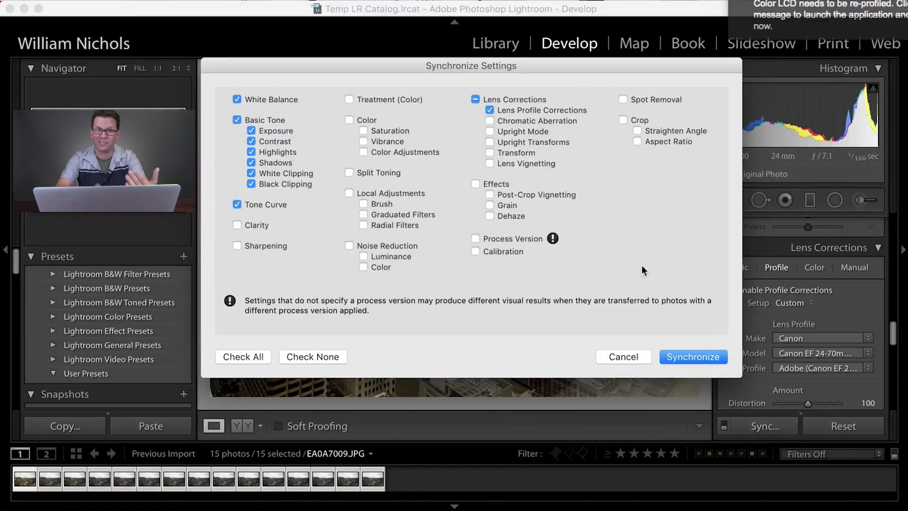
{"action": "left_click", "coordinate": [682, 356]}
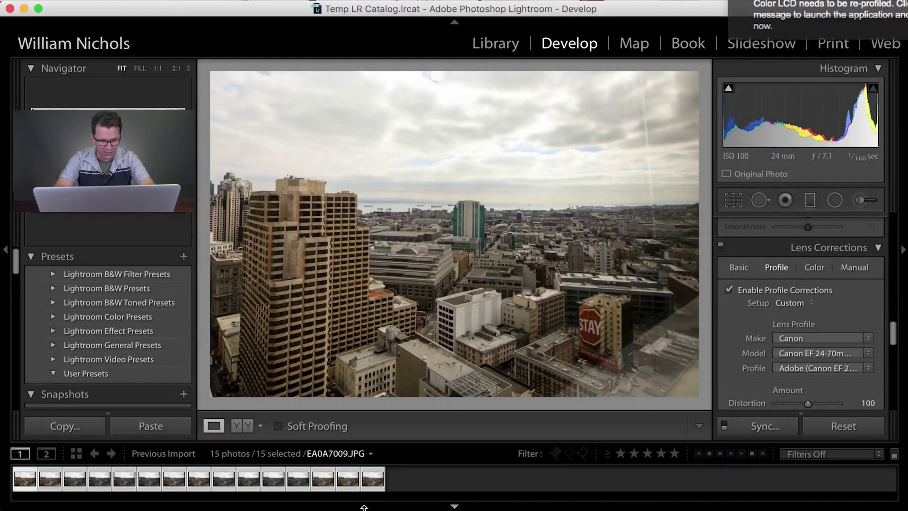
Check the synced result on EA0A7020.JPG, then select only EA0A7007.JPG.
{"action": "left_click", "coordinate": [143, 480]}
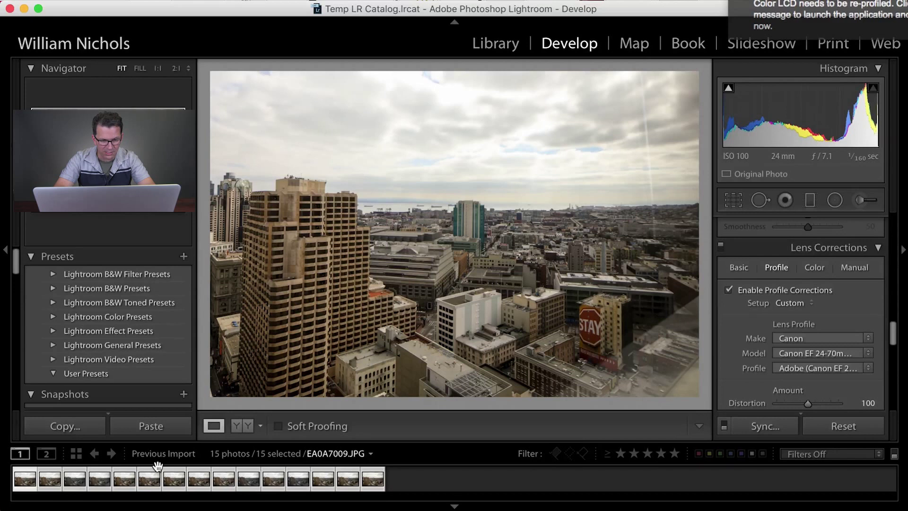
{"action": "left_click", "coordinate": [151, 481]}
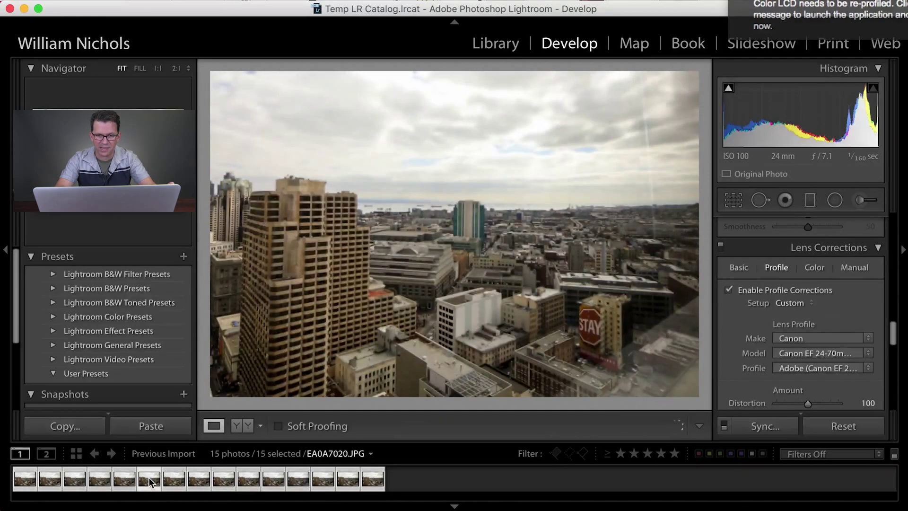
{"action": "key", "text": "Right"}
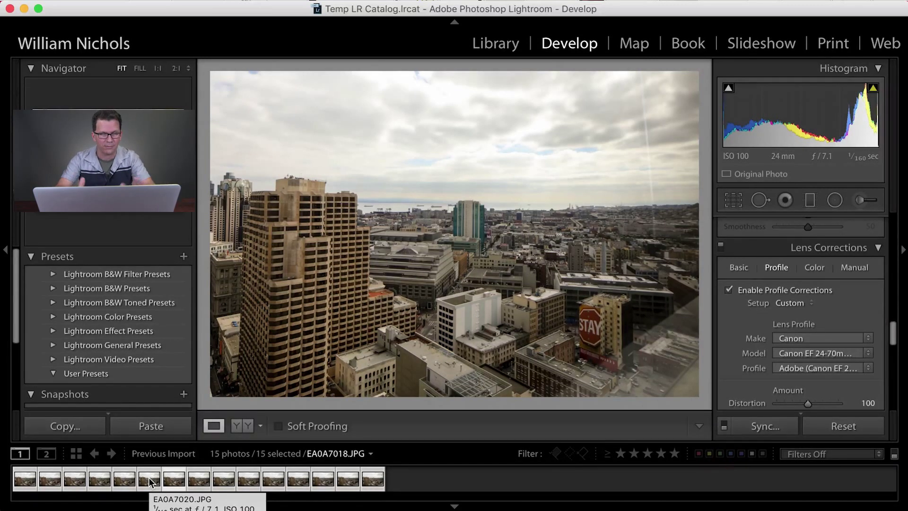
{"action": "left_click", "coordinate": [405, 485]}
{"action": "left_click", "coordinate": [376, 480]}
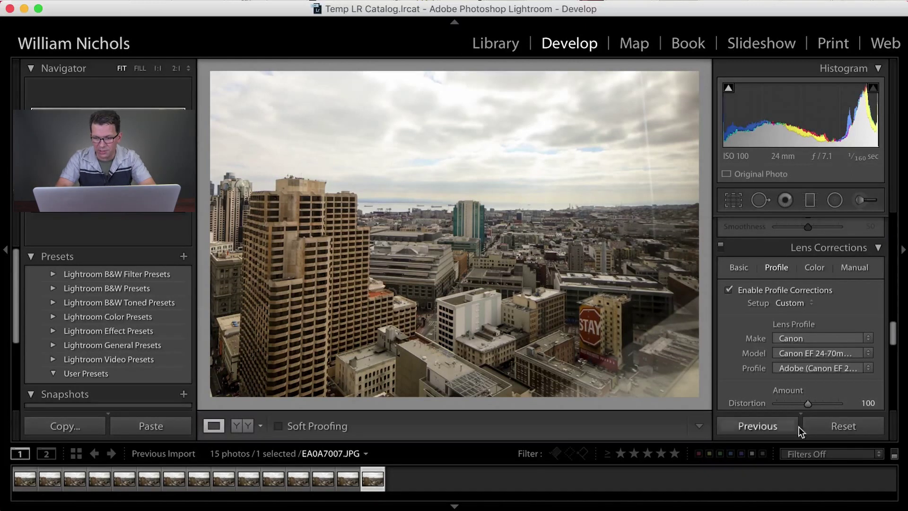
On EA0A7009.JPG, draw a graduated filter down from the top of the sky.
{"action": "left_click", "coordinate": [27, 467]}
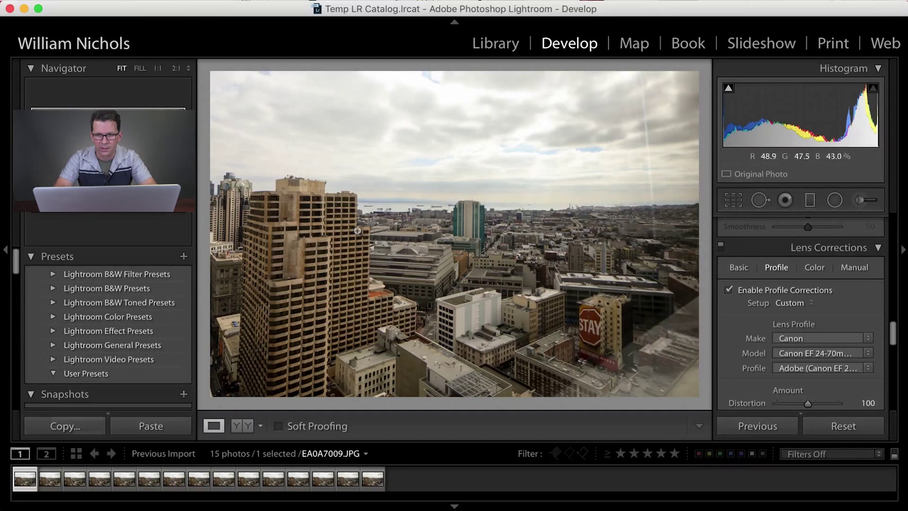
{"action": "left_click", "coordinate": [809, 200]}
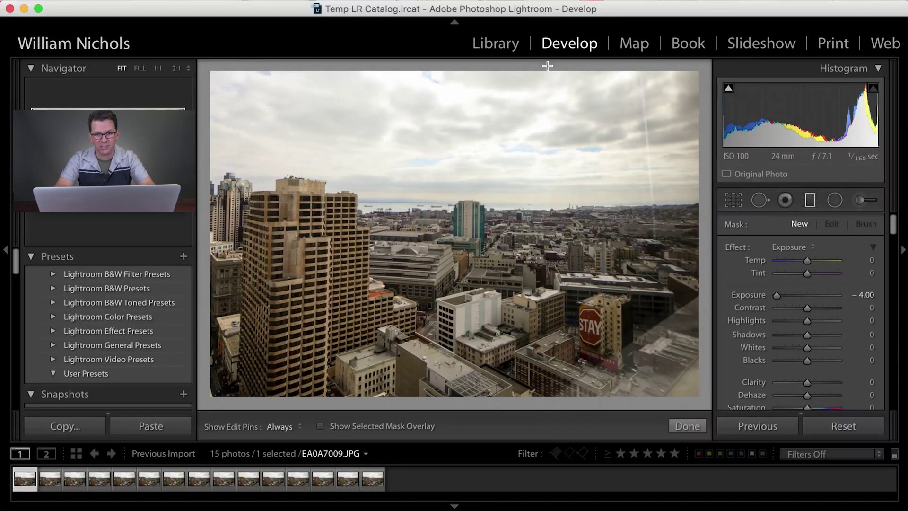
{"action": "left_click_drag", "start_coordinate": [546, 68], "coordinate": [547, 168]}
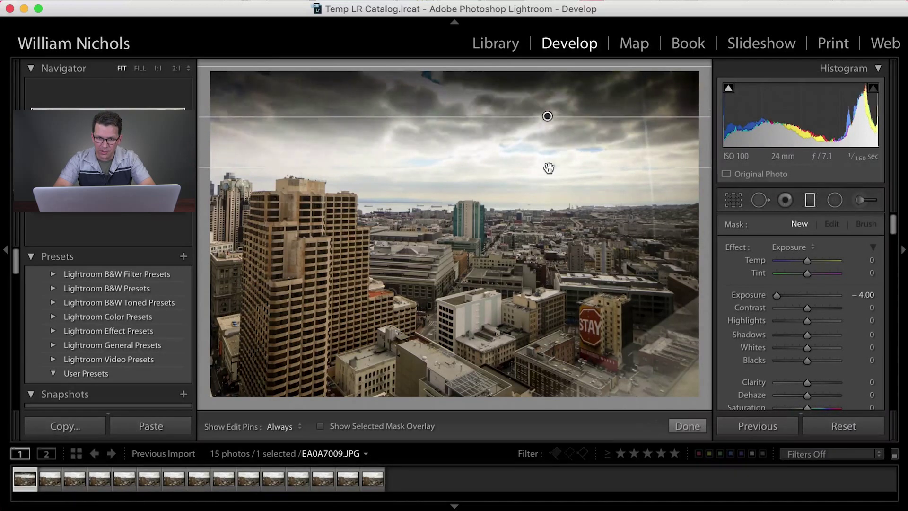
{"action": "left_click_drag", "start_coordinate": [545, 116], "coordinate": [543, 189]}
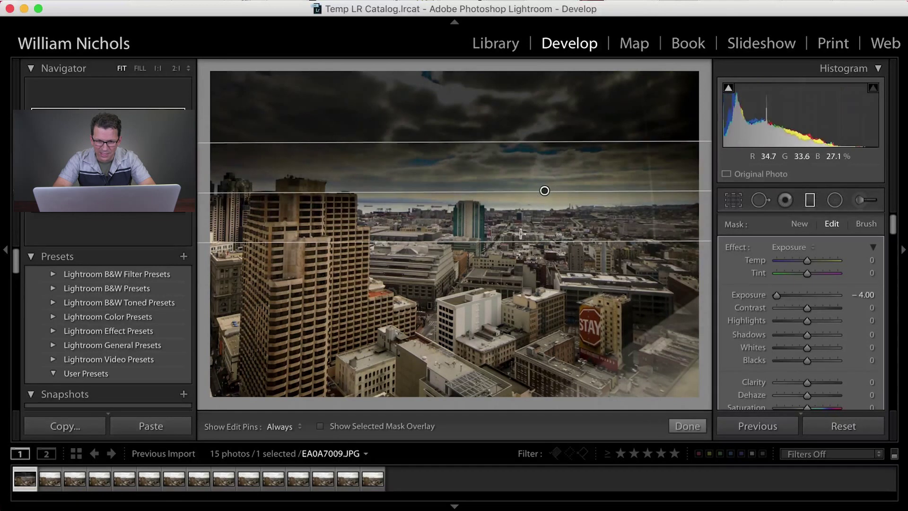
{"action": "mouse_move", "coordinate": [521, 241]}
{"action": "left_mouse_down"}
{"action": "mouse_move", "coordinate": [521, 211]}
{"action": "mouse_move", "coordinate": [526, 225]}
{"action": "left_mouse_up"}
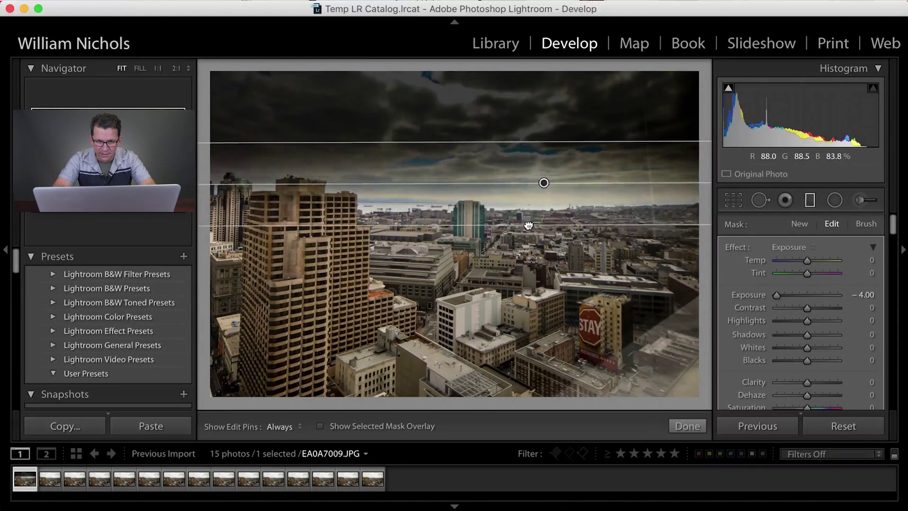
{"action": "left_click_drag", "start_coordinate": [543, 184], "coordinate": [544, 183]}
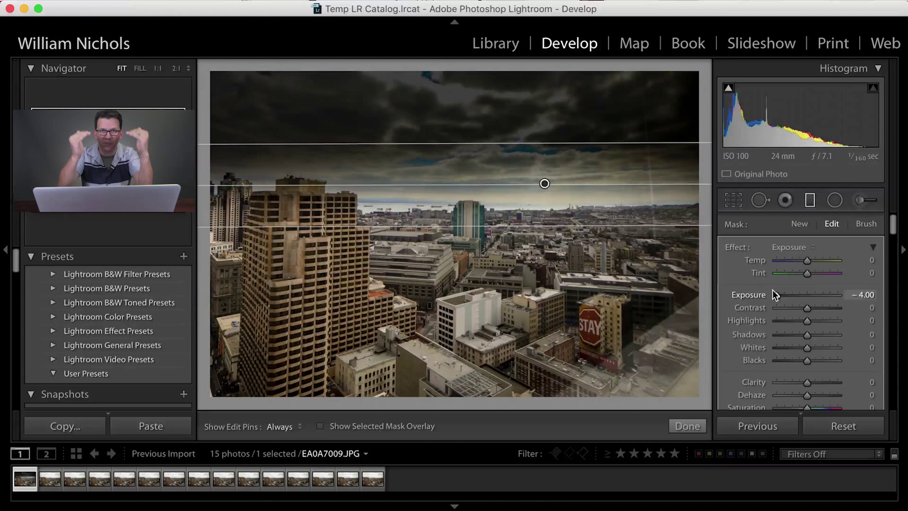
Set the filter's Exposure to −0.96, lower Highlights, raise Clarity to 36 and Temp to −11, then finish.
{"action": "left_click_drag", "start_coordinate": [774, 294], "coordinate": [798, 297]}
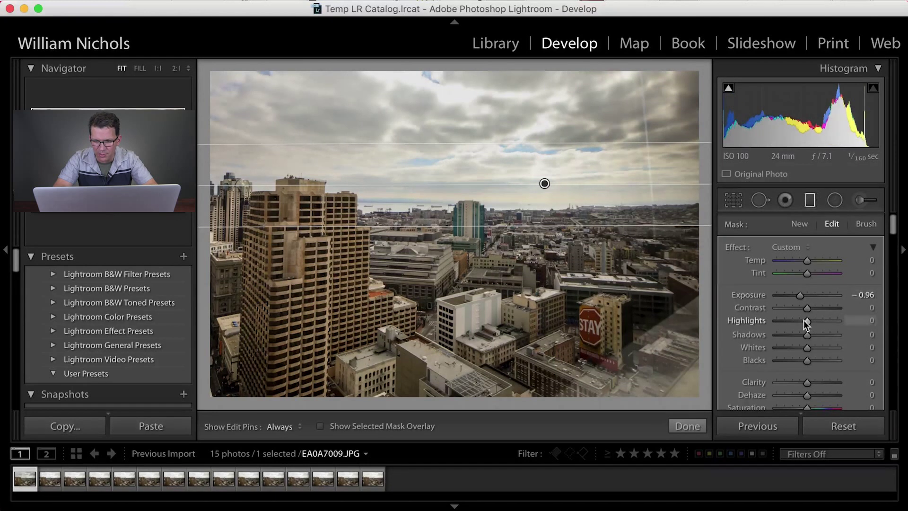
{"action": "left_click_drag", "start_coordinate": [804, 320], "coordinate": [802, 350]}
{"action": "scroll", "coordinate": [830, 362], "scroll_direction": "down", "scroll_amount": 1}
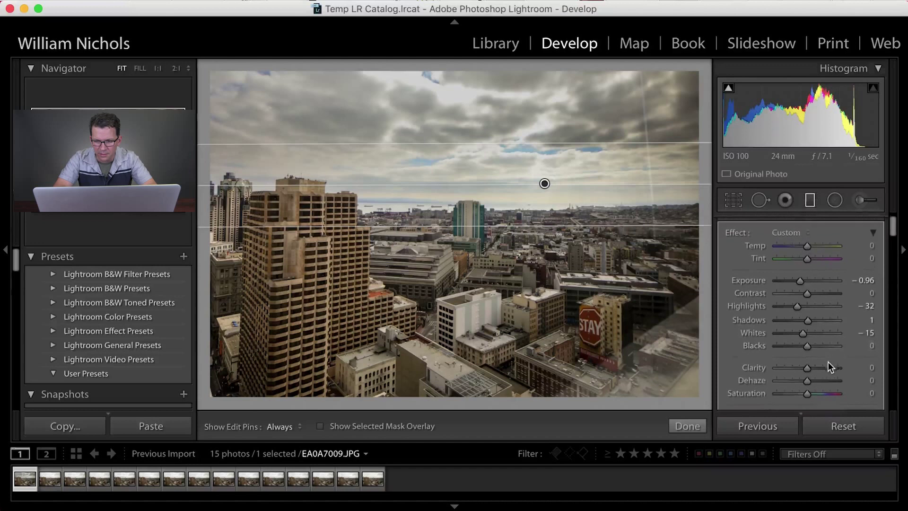
{"action": "mouse_move", "coordinate": [805, 367]}
{"action": "left_mouse_down"}
{"action": "mouse_move", "coordinate": [820, 369]}
{"action": "mouse_move", "coordinate": [807, 380]}
{"action": "left_mouse_up"}
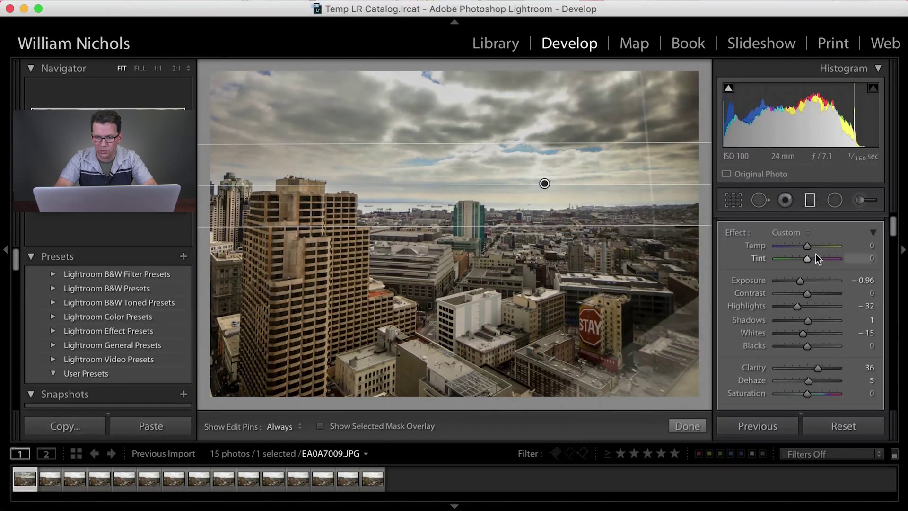
{"action": "left_click_drag", "start_coordinate": [806, 247], "coordinate": [802, 246]}
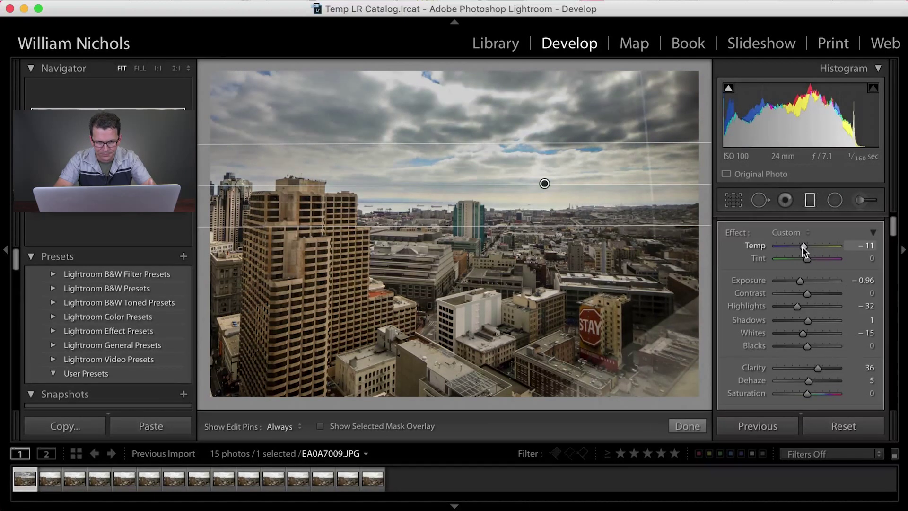
{"action": "left_click", "coordinate": [808, 199]}
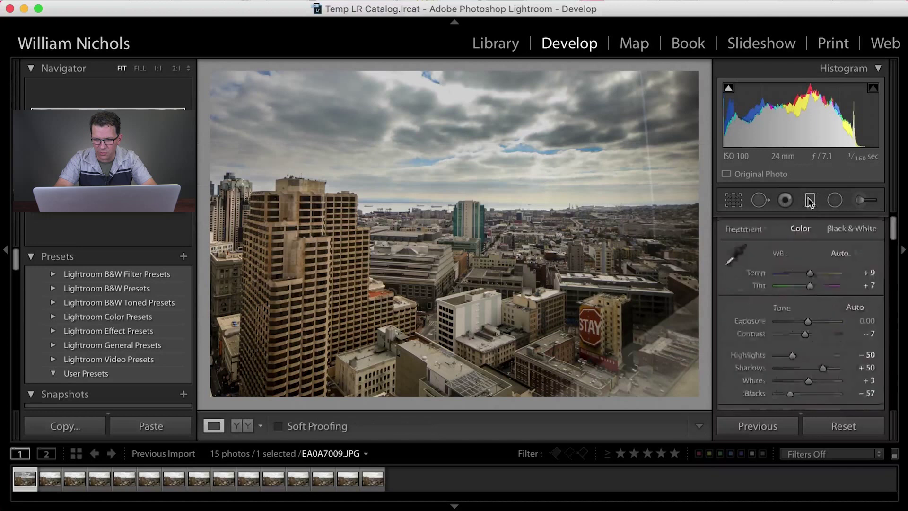
Undo and redo the filter's colour temperature change.
{"action": "key", "text": "super+z"}
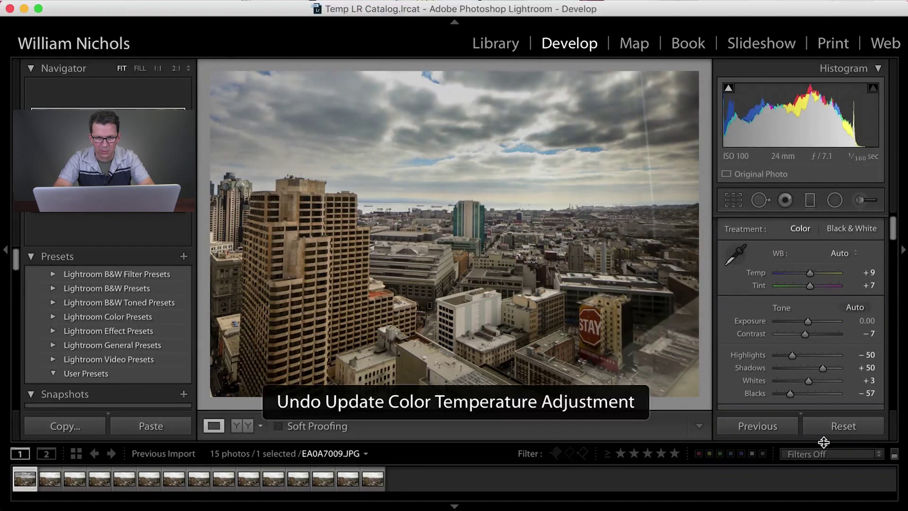
{"action": "key", "text": "super+shift+z"}
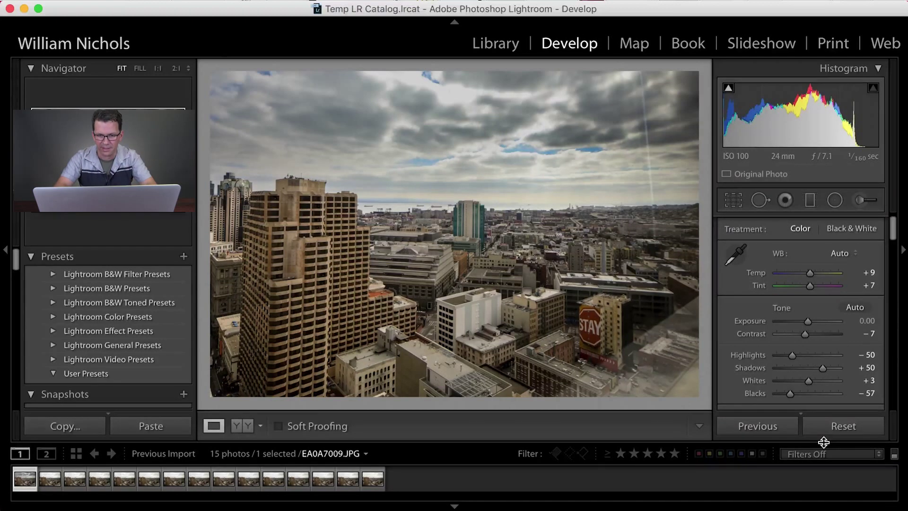
{"action": "left_click", "coordinate": [809, 200]}
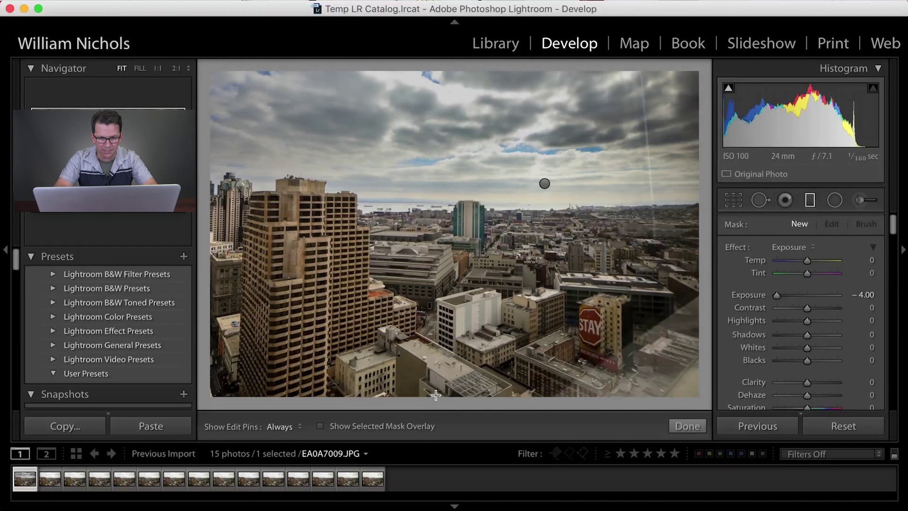
Draw a gradient up over the city with Exposure 0.33 and Contrast 14.
{"action": "left_click_drag", "start_coordinate": [436, 394], "coordinate": [437, 307]}
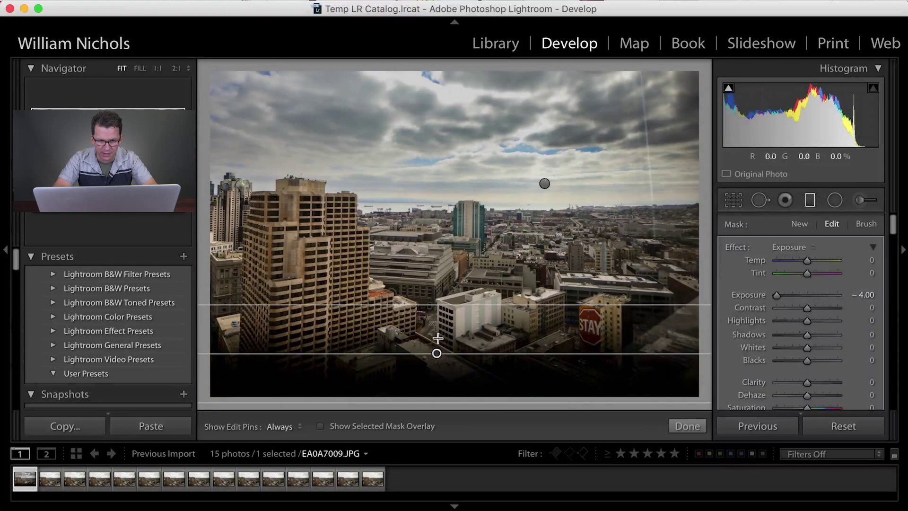
{"action": "left_click_drag", "start_coordinate": [436, 353], "coordinate": [442, 228]}
{"action": "left_click_drag", "start_coordinate": [776, 294], "coordinate": [809, 294]}
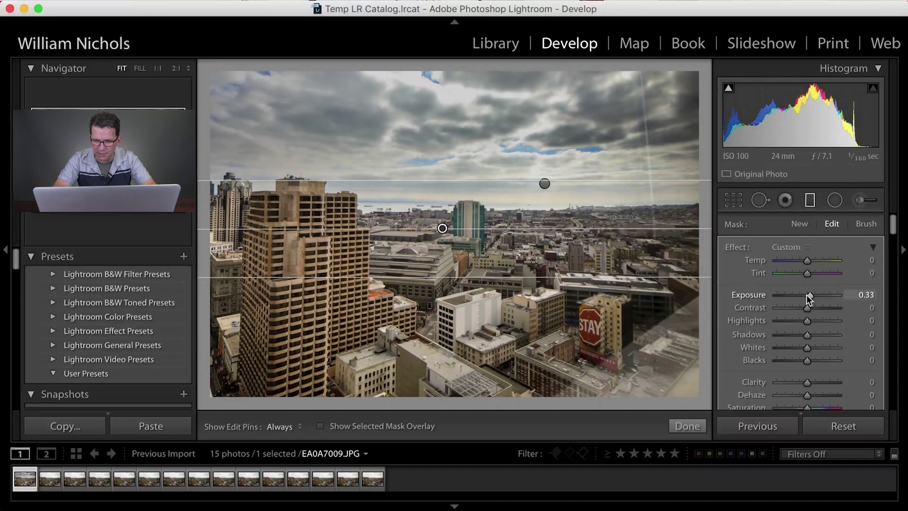
{"action": "left_click_drag", "start_coordinate": [802, 309], "coordinate": [809, 308]}
Raise the filter's Clarity to 18 and Sharpness to 43, then close the filter tool.
{"action": "scroll", "coordinate": [815, 361], "scroll_direction": "down", "scroll_amount": 1}
{"action": "scroll", "coordinate": [815, 361], "scroll_direction": "down", "scroll_amount": 2}
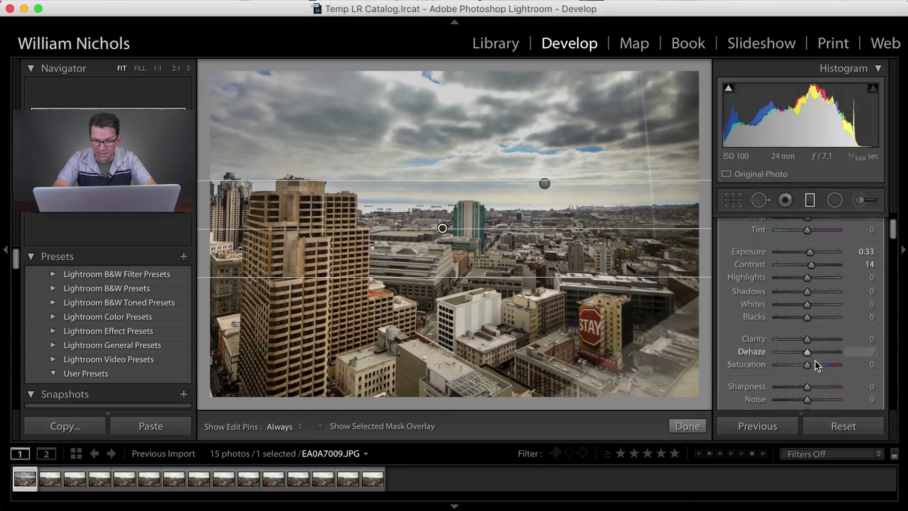
{"action": "mouse_move", "coordinate": [805, 340]}
{"action": "left_mouse_down"}
{"action": "mouse_move", "coordinate": [894, 340]}
{"action": "mouse_move", "coordinate": [810, 341]}
{"action": "left_mouse_up"}
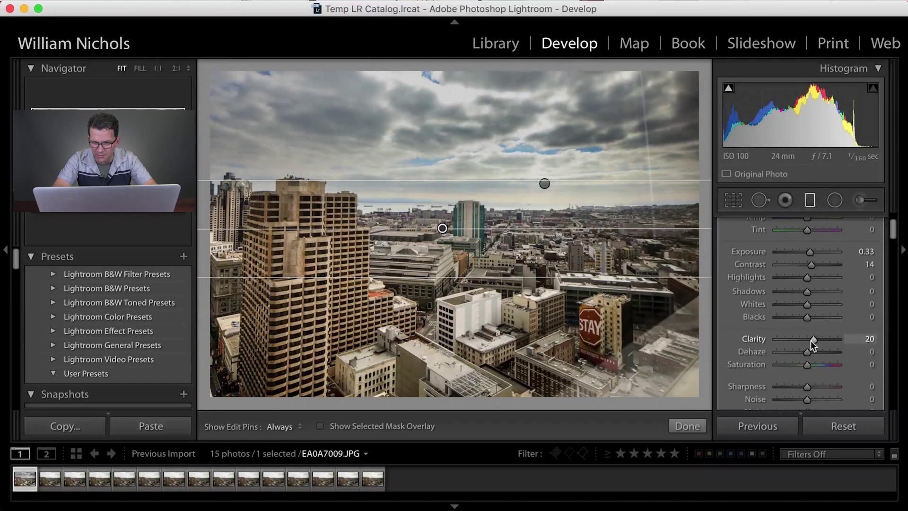
{"action": "scroll", "coordinate": [810, 368], "scroll_direction": "down", "scroll_amount": 3}
{"action": "scroll", "coordinate": [810, 368], "scroll_direction": "down", "scroll_amount": 3}
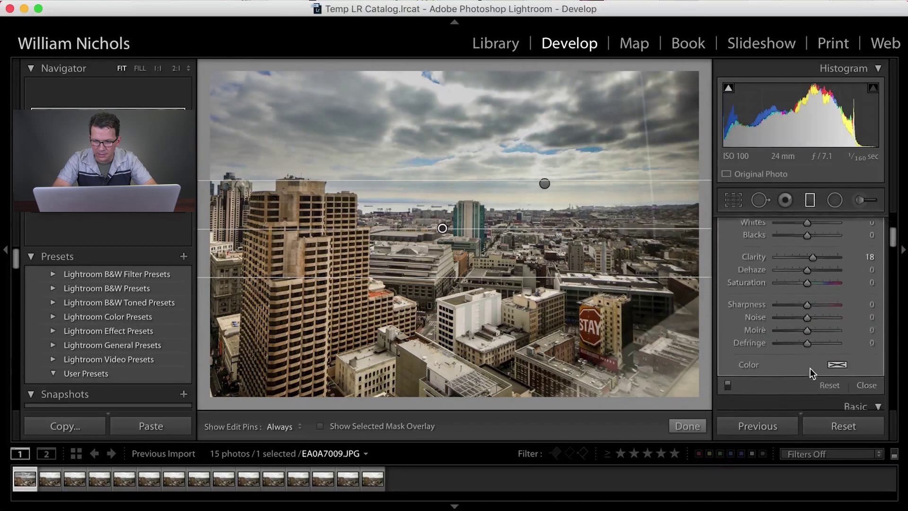
{"action": "left_click_drag", "start_coordinate": [803, 302], "coordinate": [819, 301]}
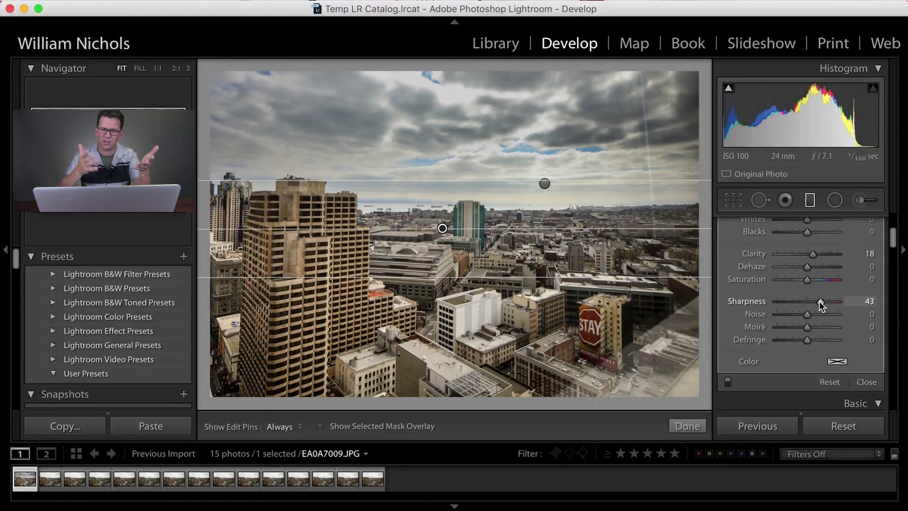
{"action": "scroll", "coordinate": [819, 301], "scroll_direction": "down", "scroll_amount": 10}
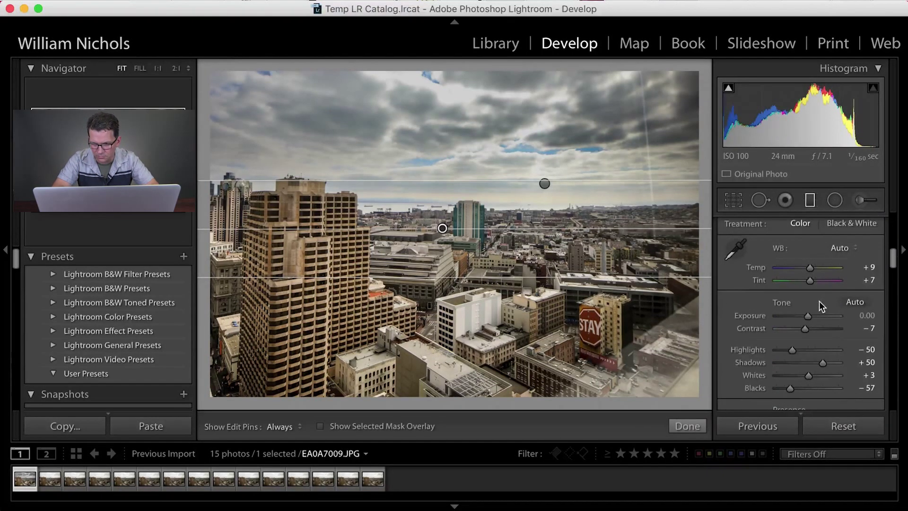
{"action": "scroll", "coordinate": [819, 301], "scroll_direction": "down", "scroll_amount": 8}
{"action": "scroll", "coordinate": [819, 301], "scroll_direction": "up", "scroll_amount": 2}
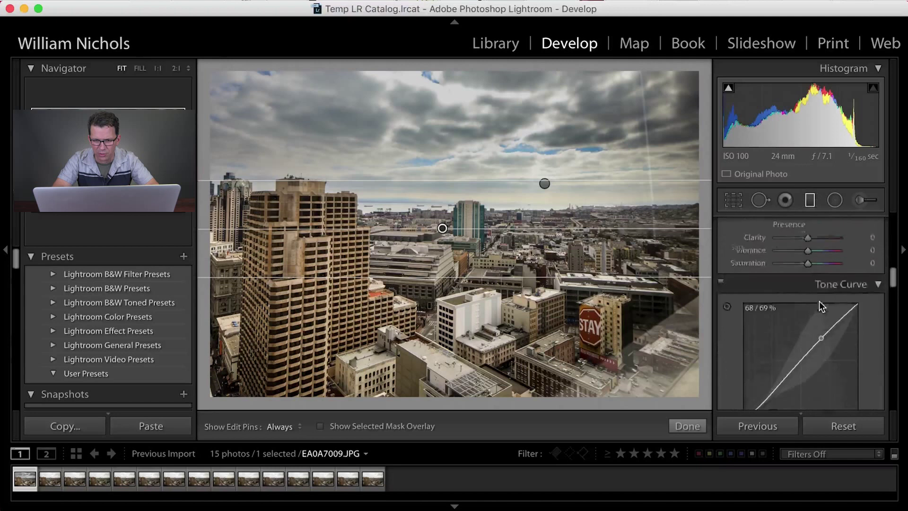
{"action": "scroll", "coordinate": [819, 301], "scroll_direction": "up", "scroll_amount": 3}
{"action": "left_click", "coordinate": [809, 199]}
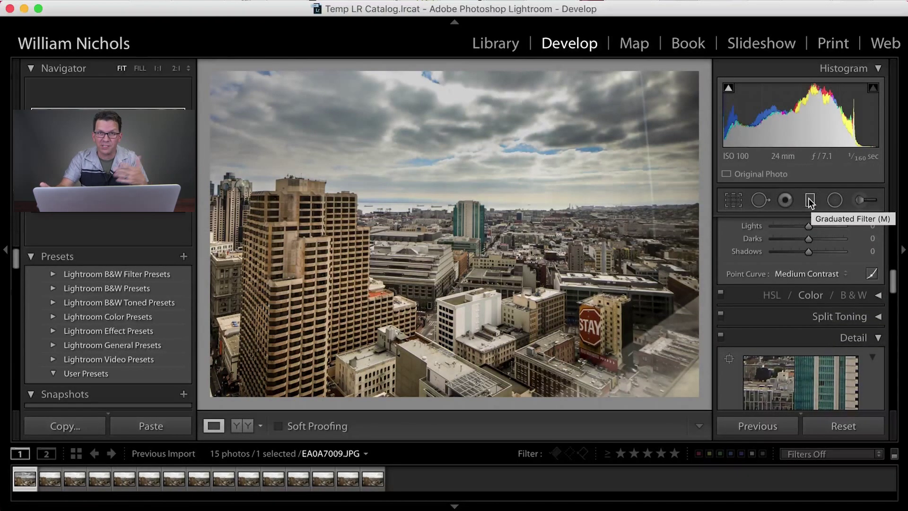
Crop the photo slightly tighter from the bottom-right corner and apply it.
{"action": "key", "text": "r"}
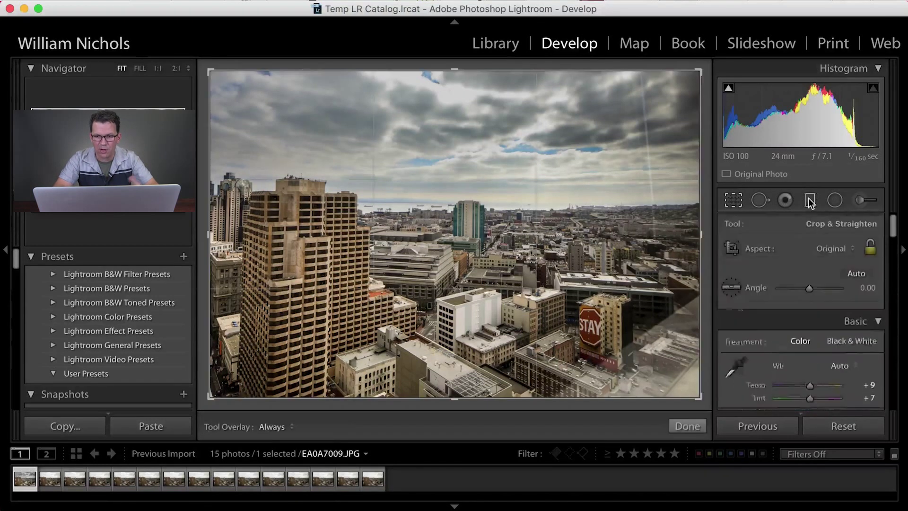
{"action": "key", "text": "shift"}
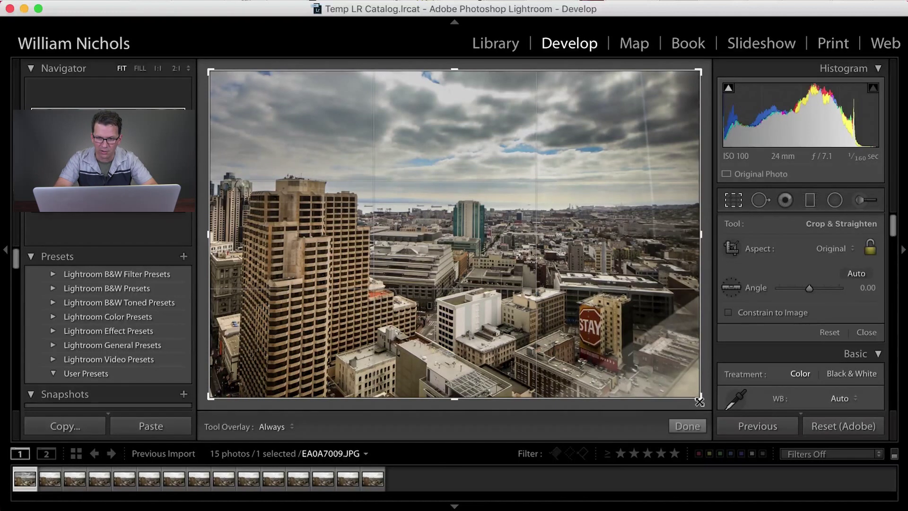
{"action": "mouse_move", "coordinate": [700, 402]}
{"action": "left_mouse_down"}
{"action": "mouse_move", "coordinate": [697, 387]}
{"action": "mouse_move", "coordinate": [674, 381]}
{"action": "mouse_move", "coordinate": [692, 397]}
{"action": "left_mouse_up"}
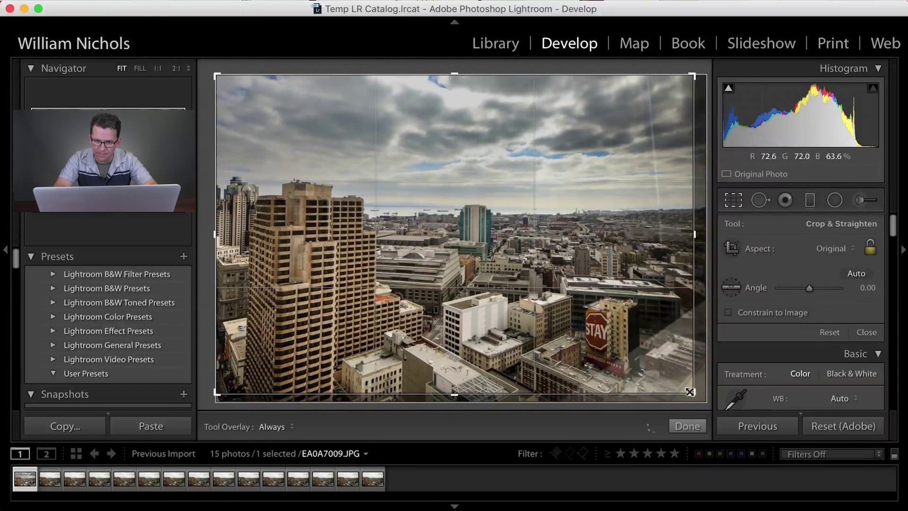
{"action": "left_click_drag", "start_coordinate": [690, 392], "coordinate": [675, 377]}
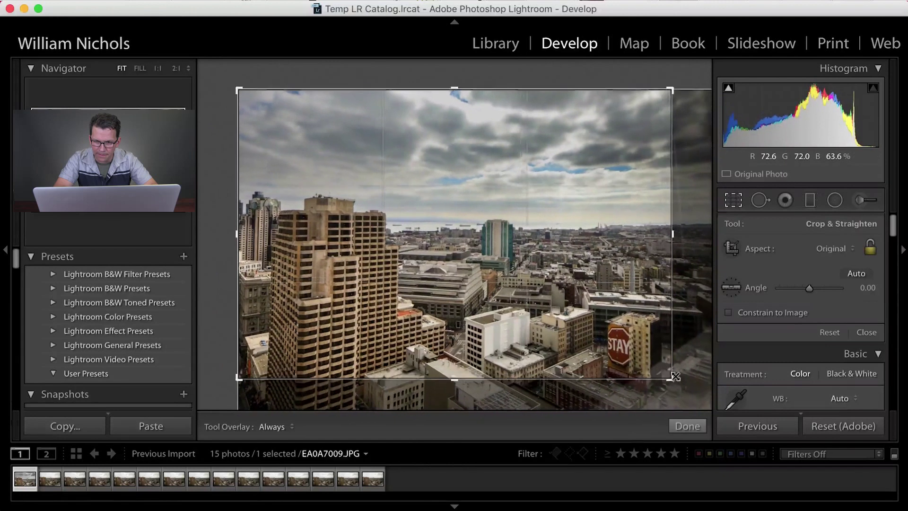
{"action": "key", "text": "Return"}
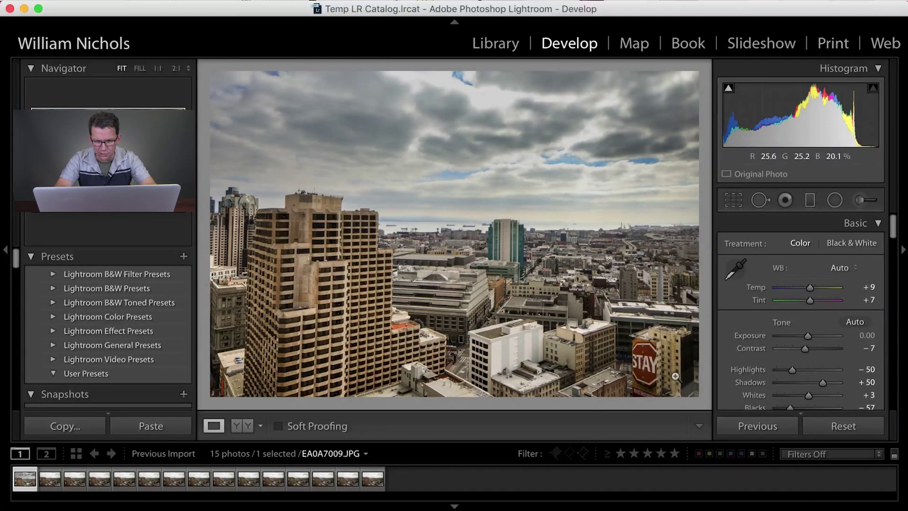
Compare with the original via Reset and undo, then bring up Copy Settings with Cmd+Shift+C.
{"action": "left_click", "coordinate": [854, 427]}
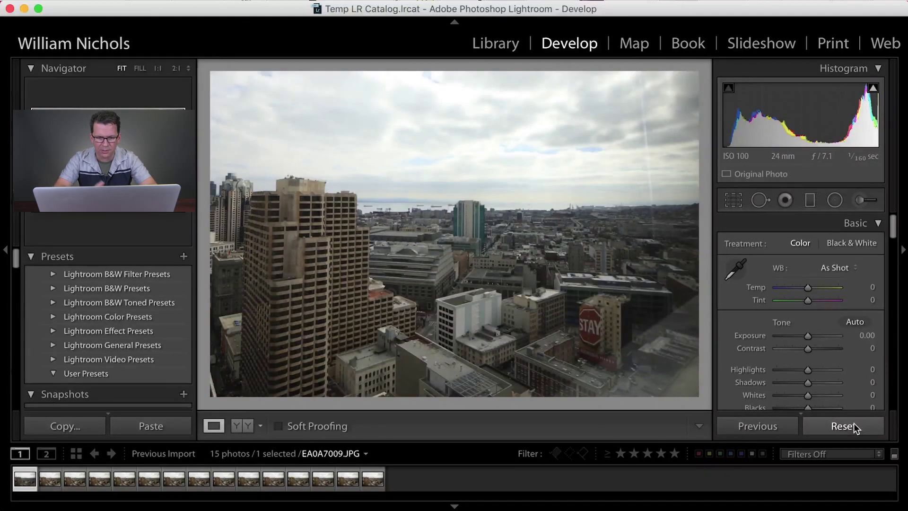
{"action": "key", "text": "super+z"}
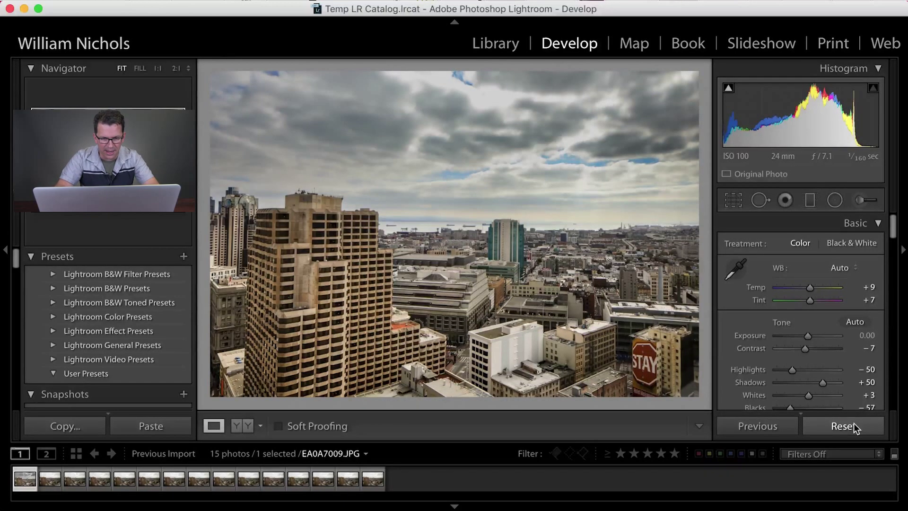
{"action": "key", "text": "Right"}
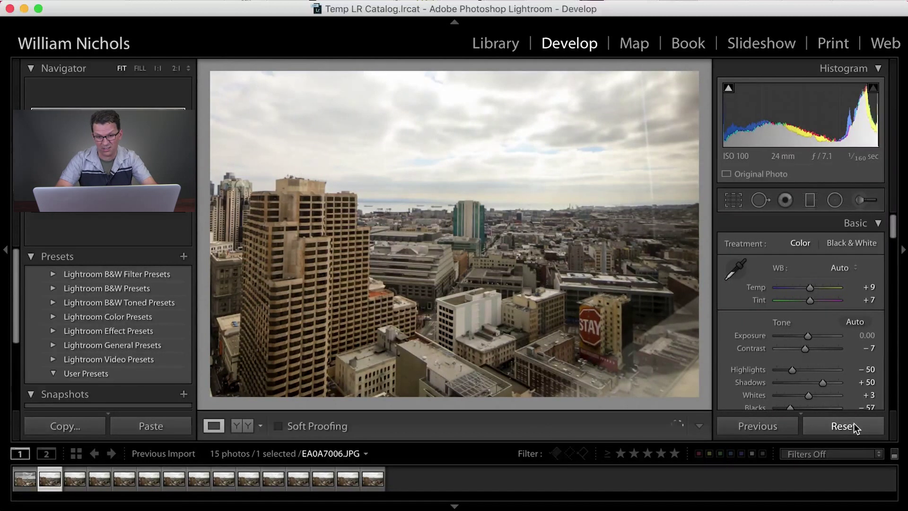
{"action": "key", "text": "Left"}
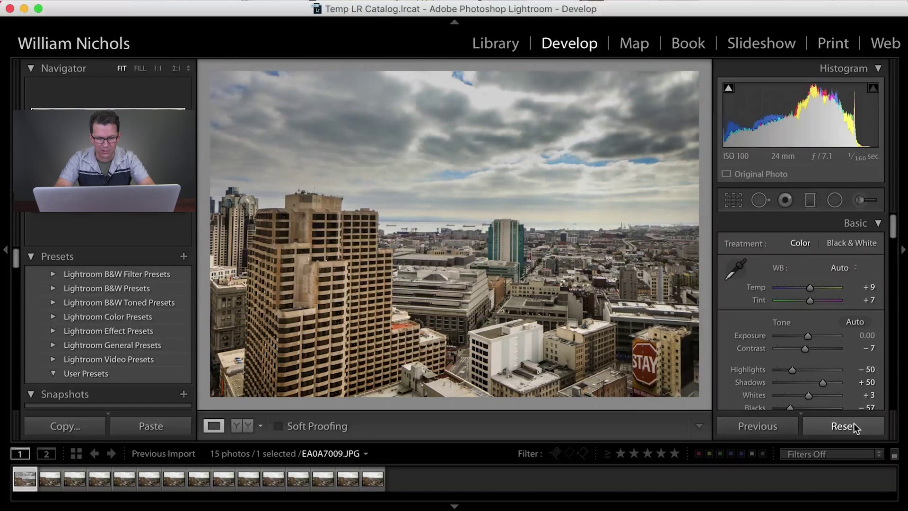
{"action": "key", "text": "super+shift+c"}
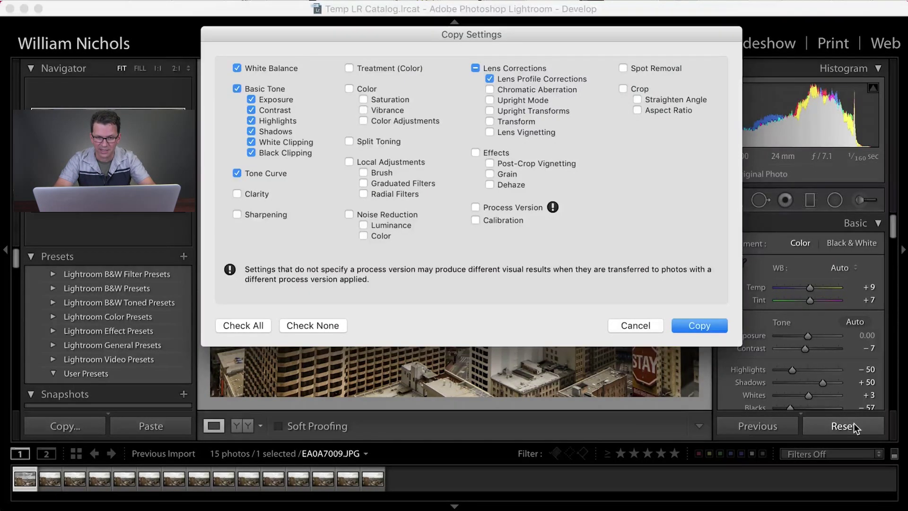
Check All options in Copy Settings and copy them from the skyline photo.
{"action": "left_click", "coordinate": [249, 326]}
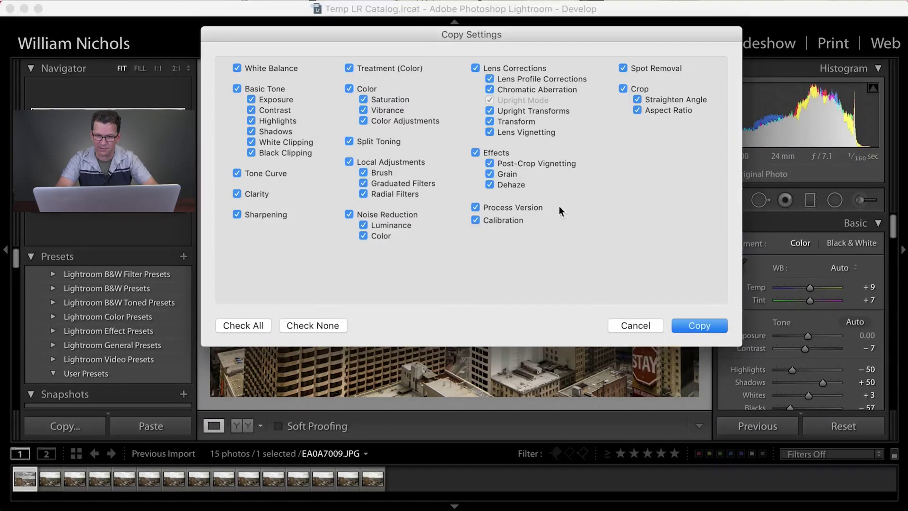
{"action": "left_click", "coordinate": [677, 326]}
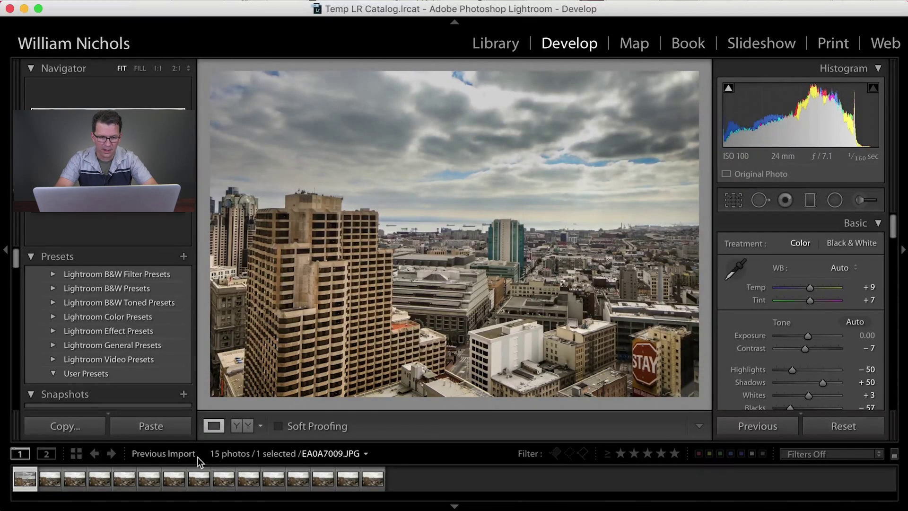
Browse several filmstrip photos, then return to the edited skyline photo.
{"action": "left_click", "coordinate": [51, 478]}
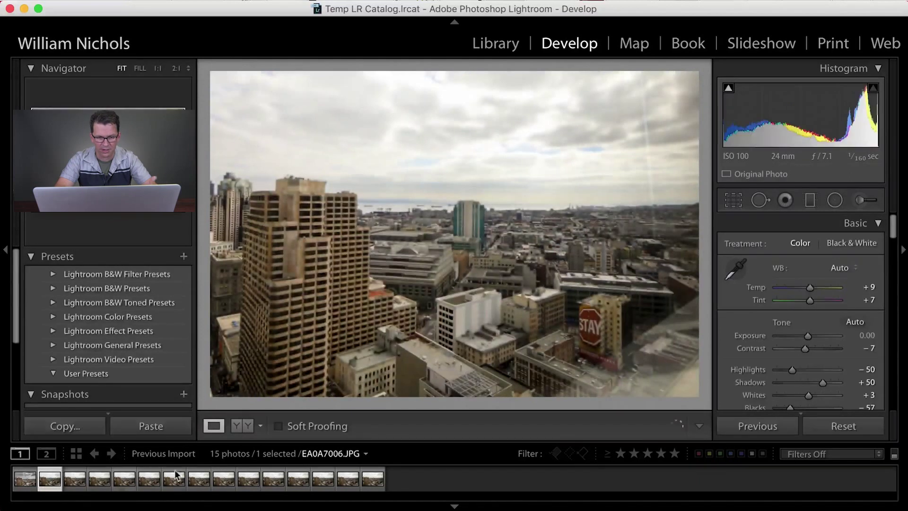
{"action": "left_click", "coordinate": [248, 479]}
{"action": "left_click", "coordinate": [374, 479]}
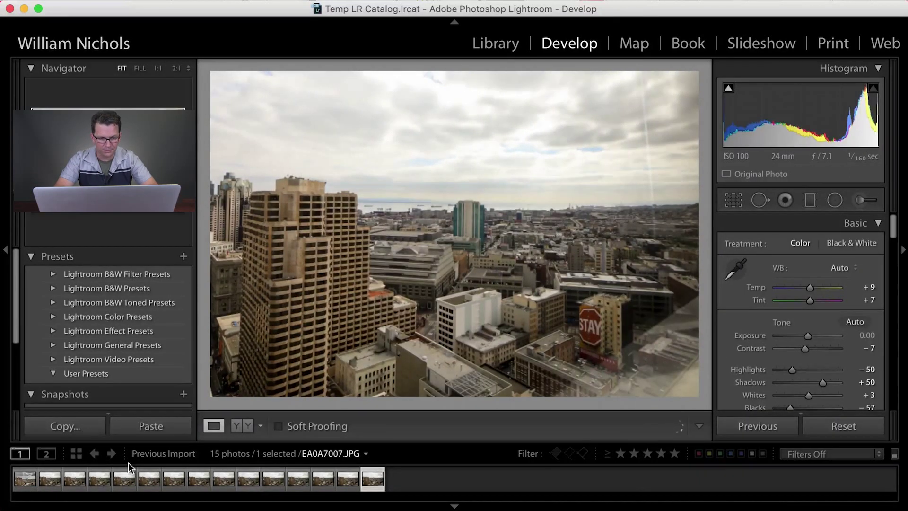
{"action": "left_click", "coordinate": [25, 479]}
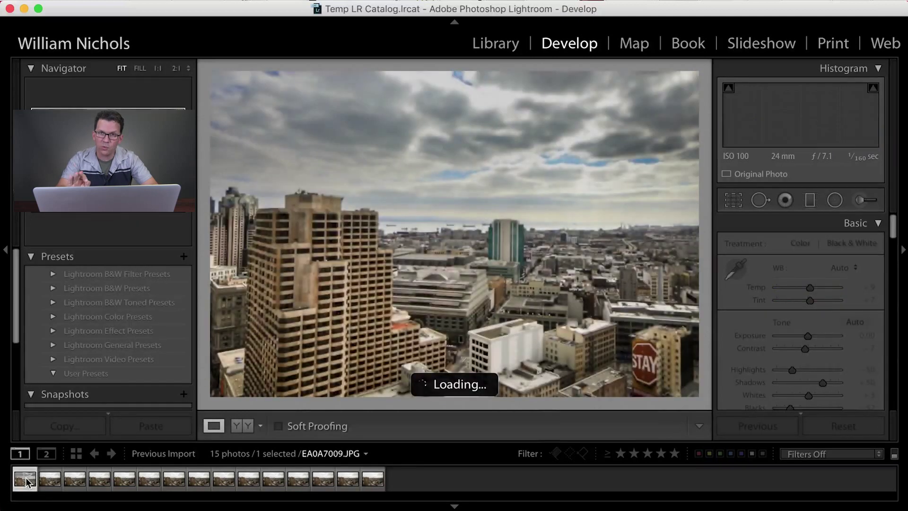
Synchronize the full edits across all 15 photos and check the second photo.
{"action": "left_click", "coordinate": [372, 479], "text": "shift"}
{"action": "left_click", "coordinate": [739, 428]}
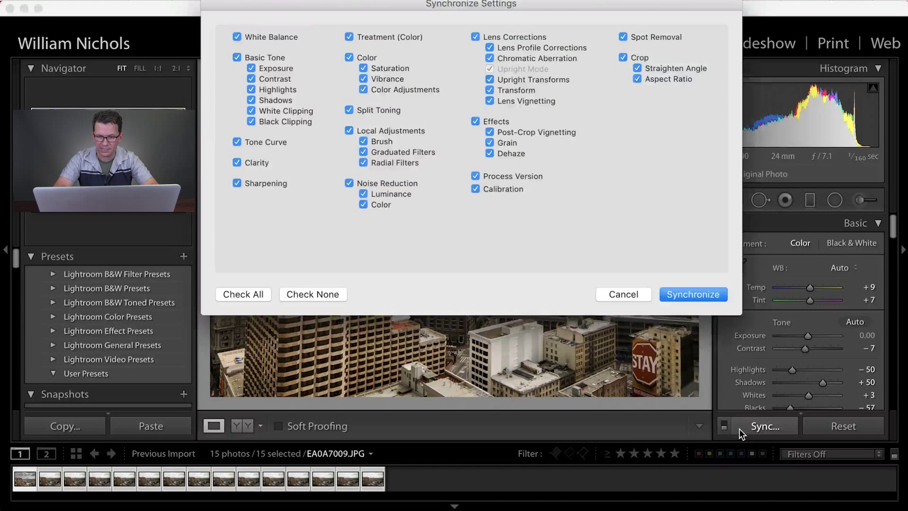
{"action": "left_click", "coordinate": [688, 294]}
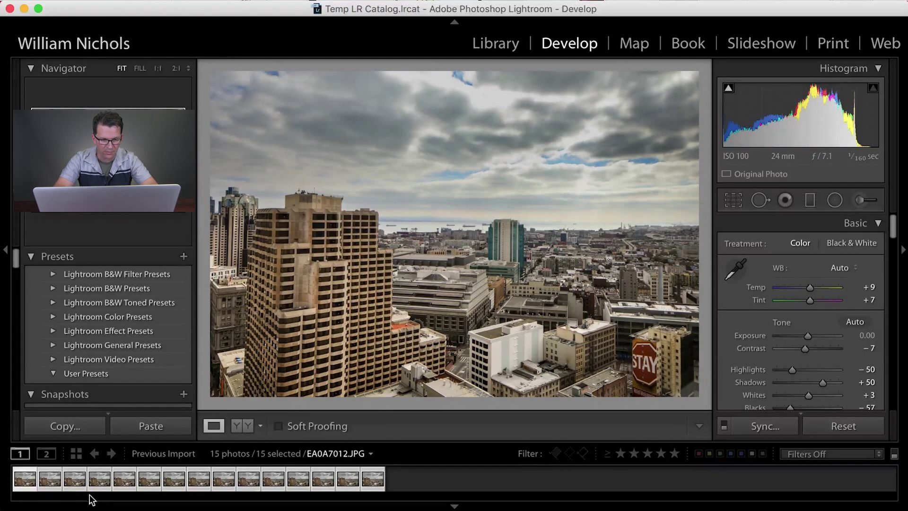
{"action": "left_click", "coordinate": [52, 479]}
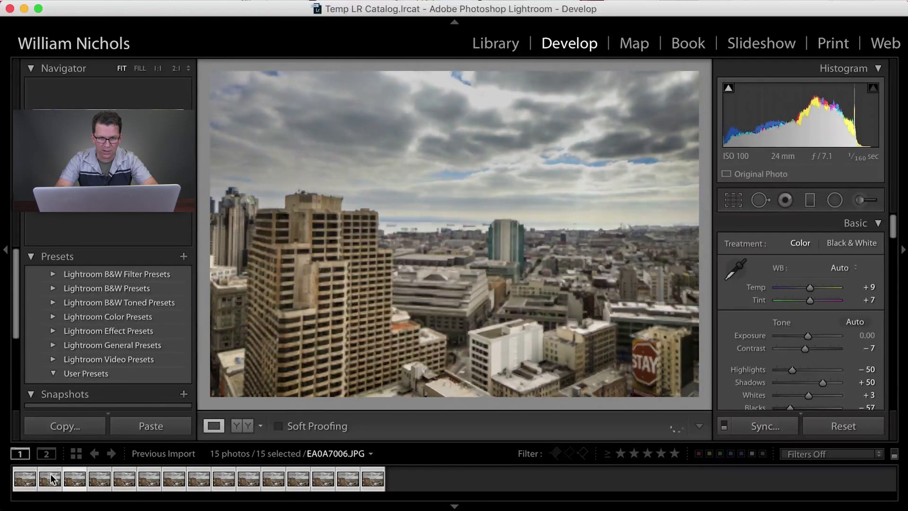